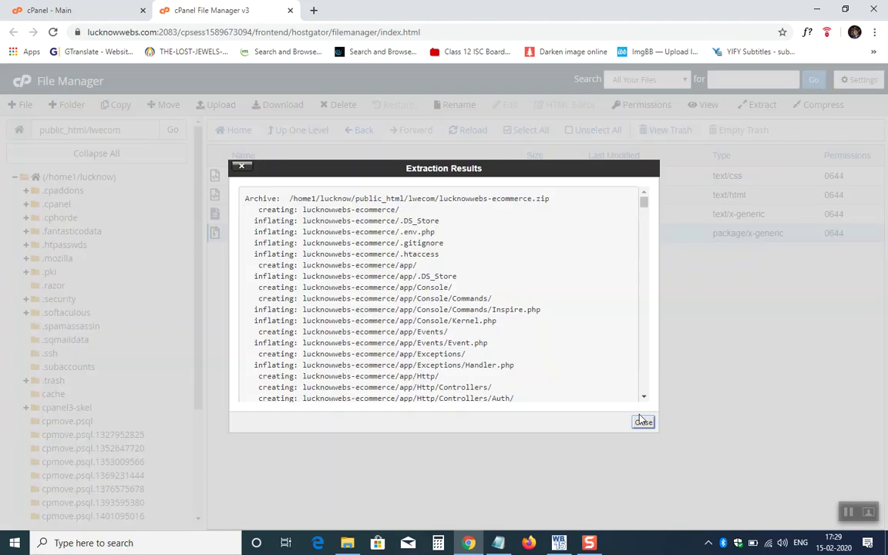
- Dismiss the extraction results and refresh the listing of the public_html/lwecom folder
left_click(644, 423)
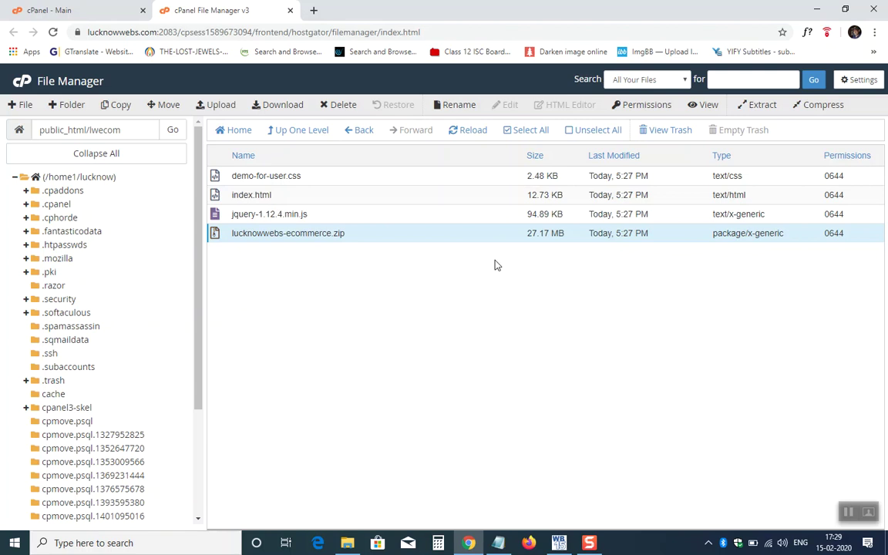
left_click(466, 136)
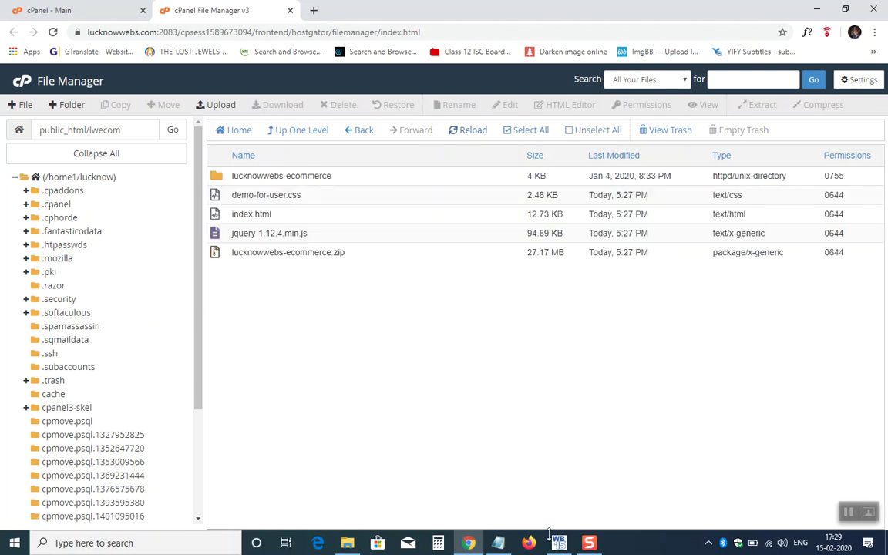
- Switch to Notepad and add a new paragraph reading "Once extract is complete, delete the zip folder"
left_click(499, 542)
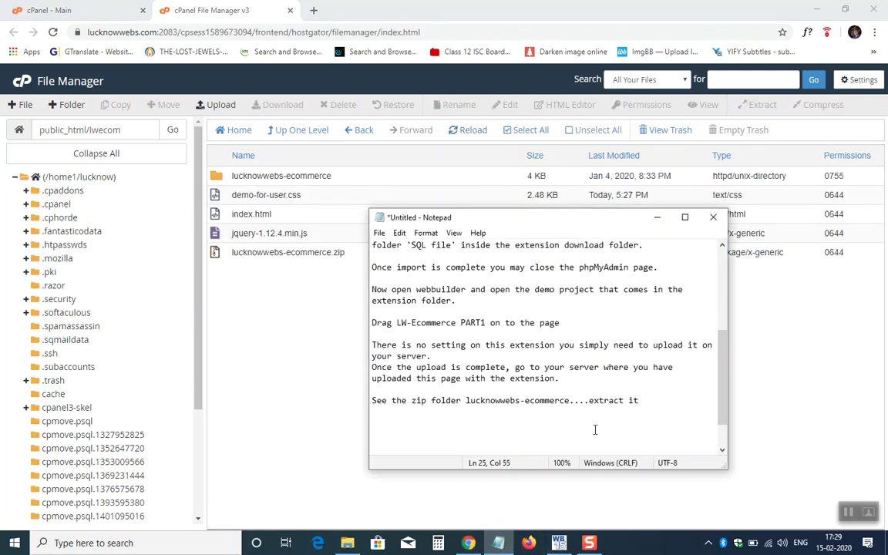
left_click(666, 409)
key("Return")
key("Return")
type("Once extract is ")
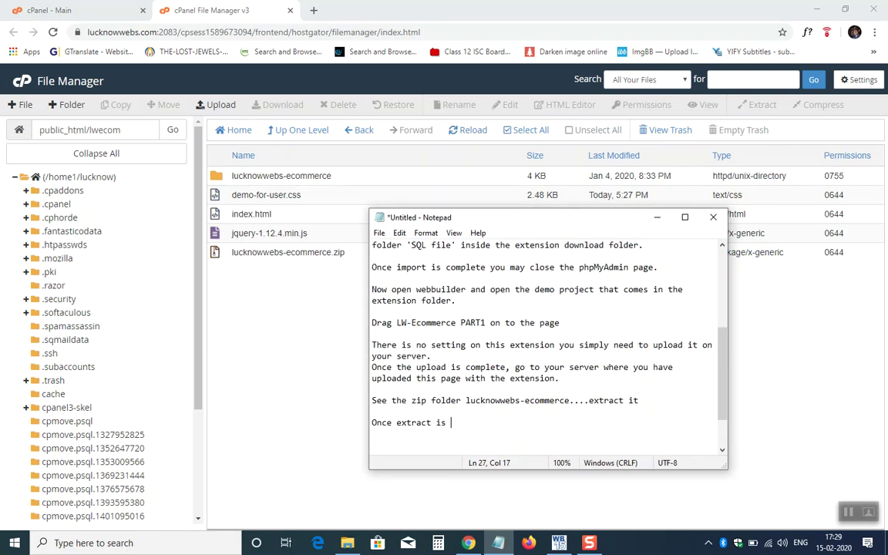
type("complete, delete the zip folder")
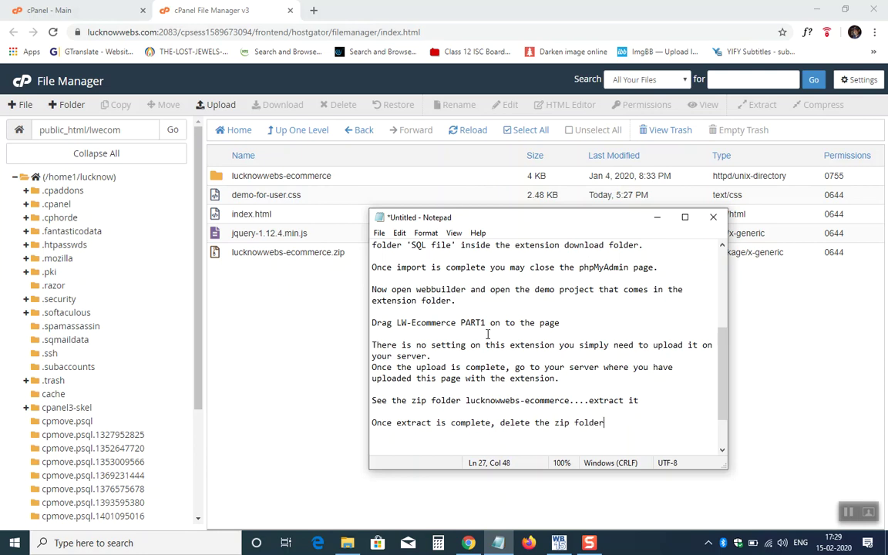
- Switch back to the cPanel File Manager and delete lucknowwebs-ecommerce.zip from the lwecom folder
left_click(276, 309)
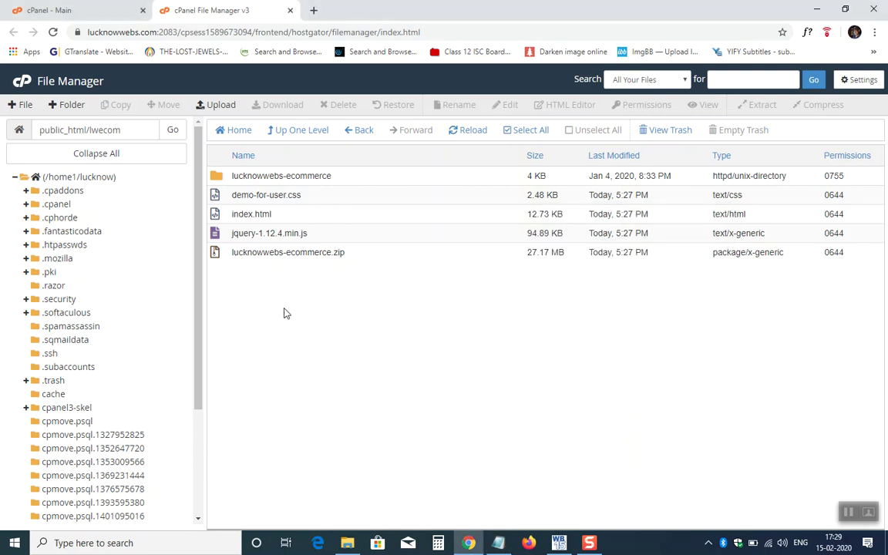
left_click(287, 253)
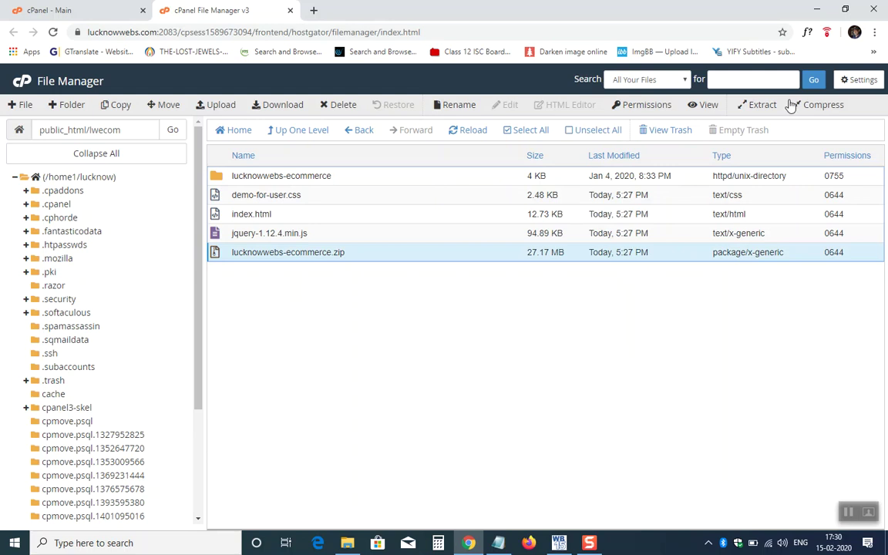
left_click(345, 111)
left_click(418, 301)
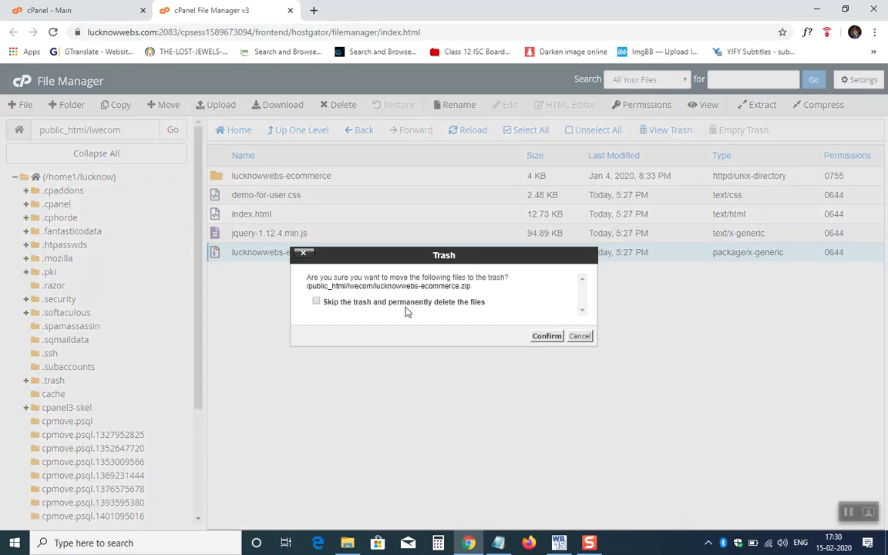
left_click(547, 336)
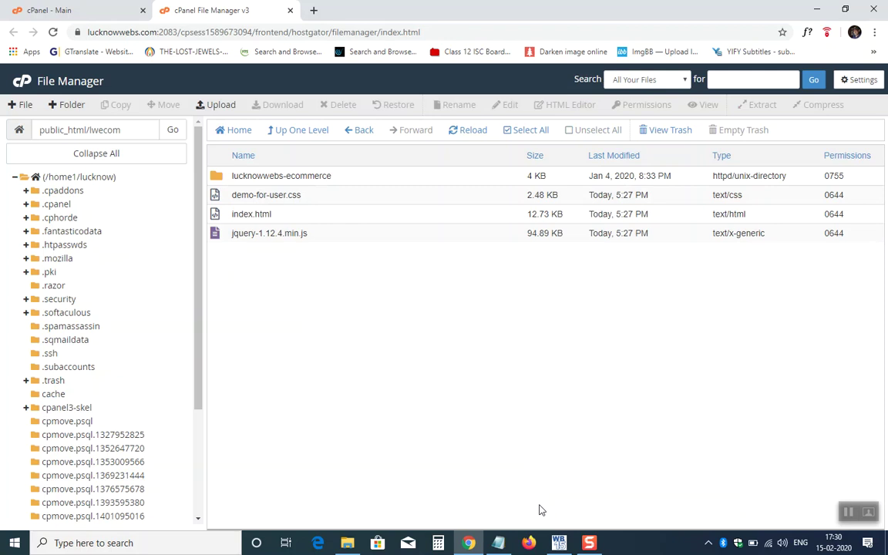
- In Notepad, add "Now remove extension Part 1 from webbuilder and add the Part 2 of the extension" and highlight the last two instructions
key("alt+Tab")
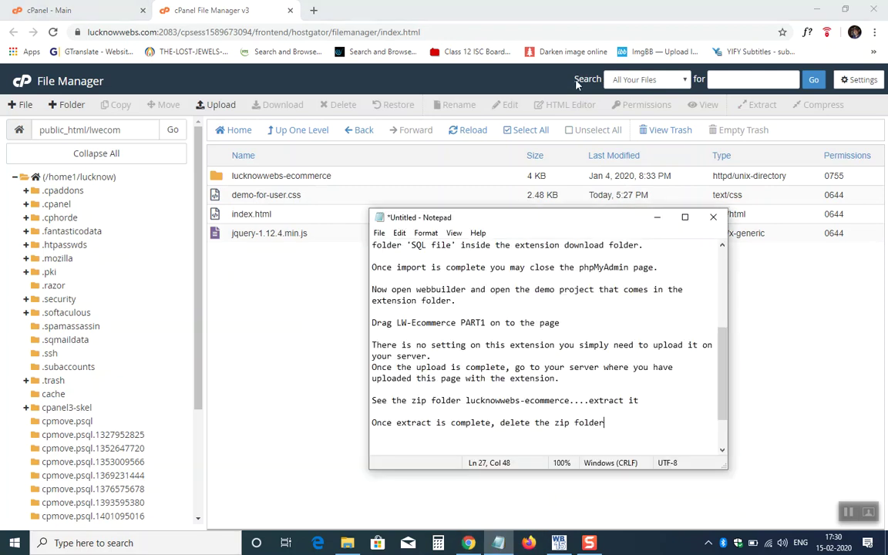
left_click(559, 542)
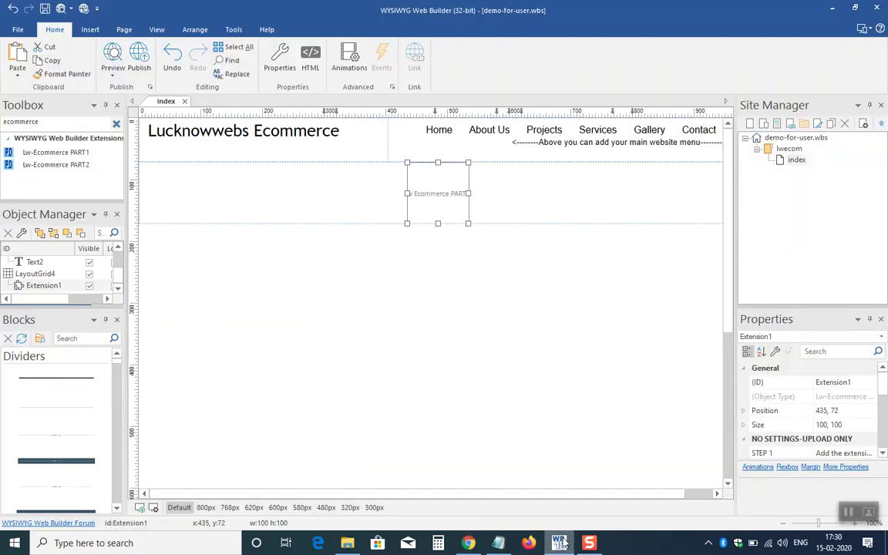
left_click(497, 543)
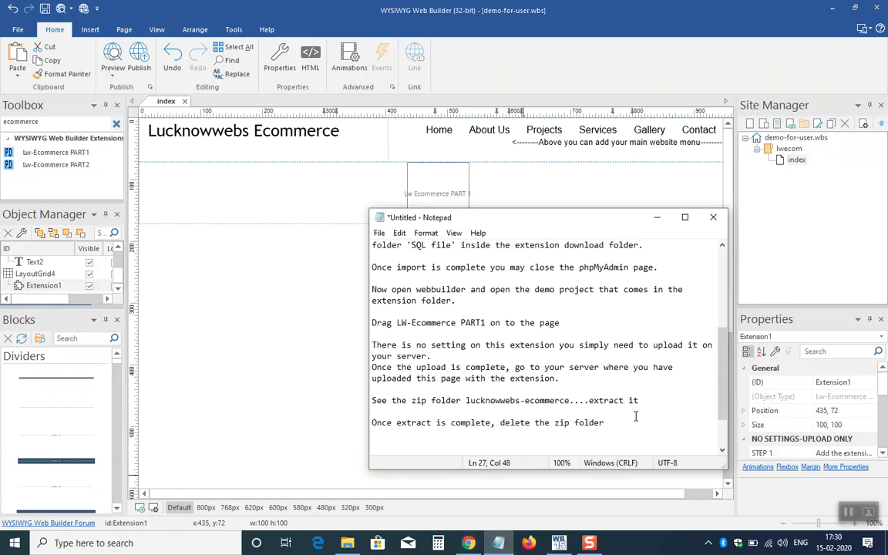
key("Return")
key("Return")
type("Now remove exte")
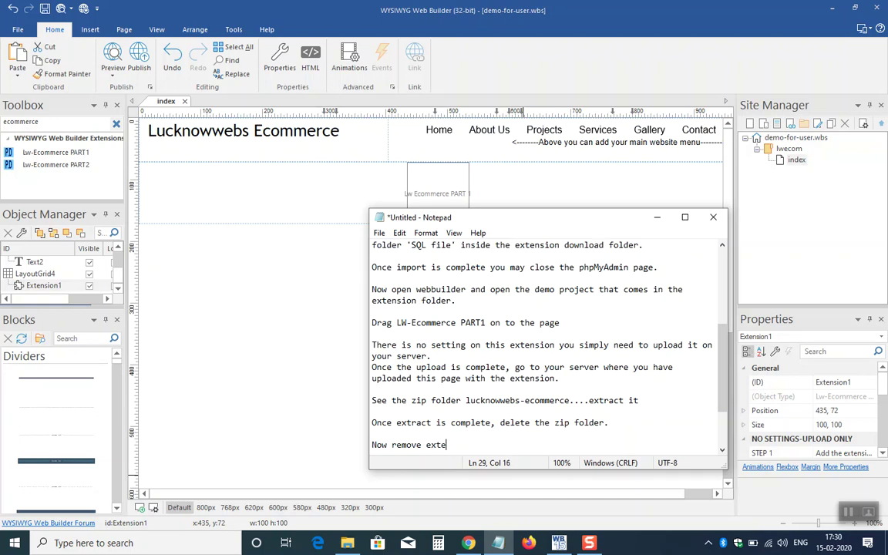
type("nsion Part 1 from webbui")
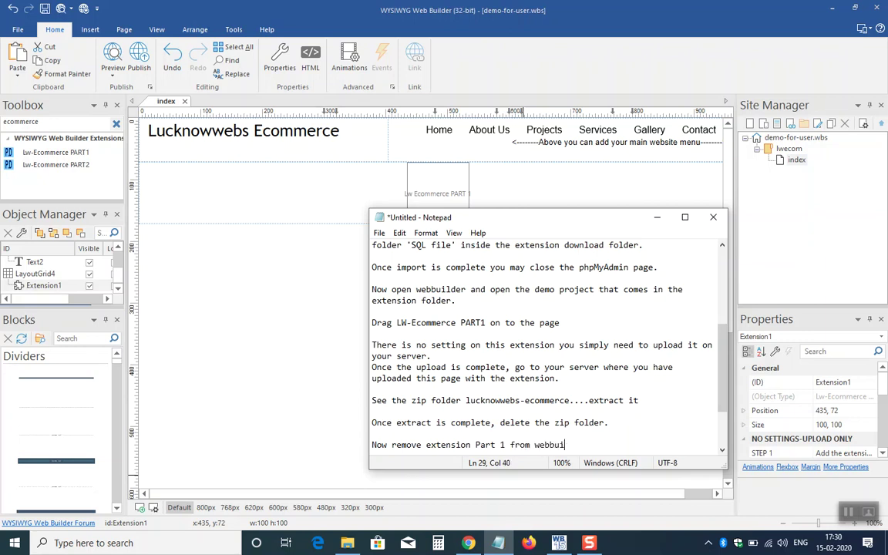
type("lder and add the Part ")
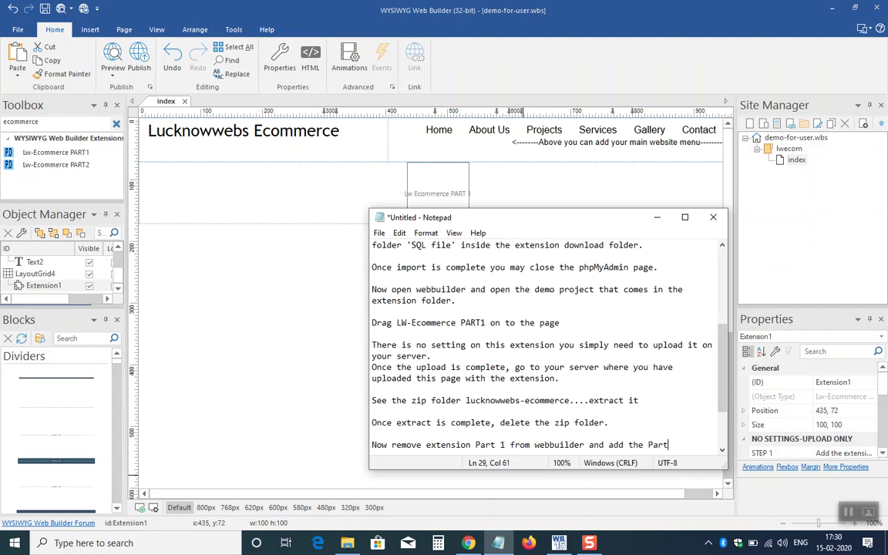
type("2 of the extension")
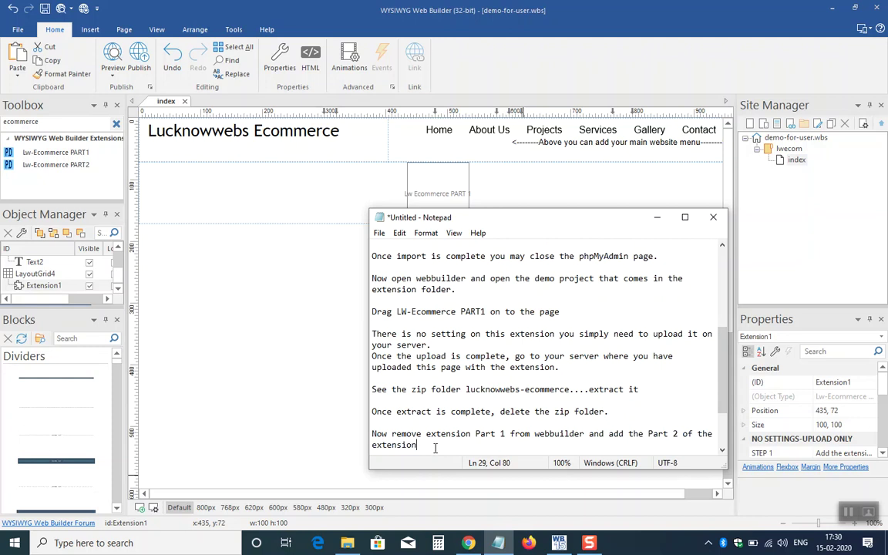
left_click_drag(426, 445, 372, 414)
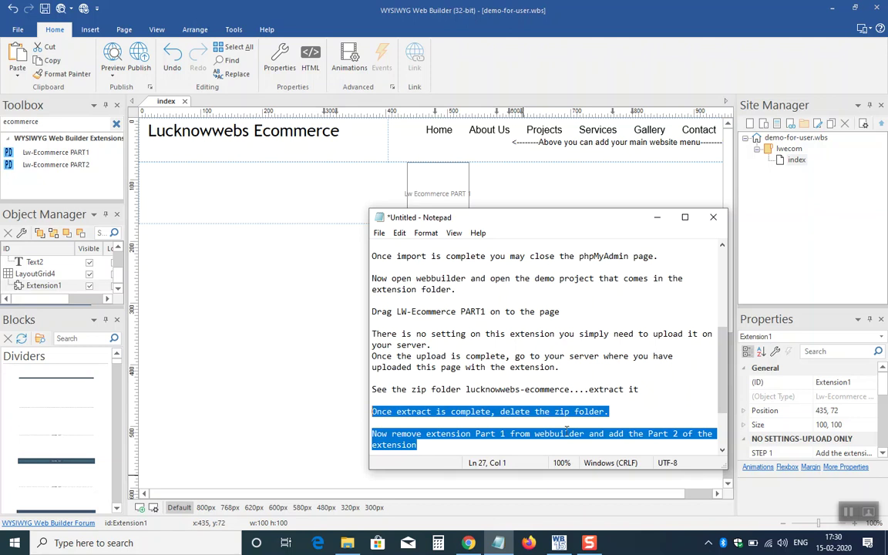
scroll(625, 344, "down", 3)
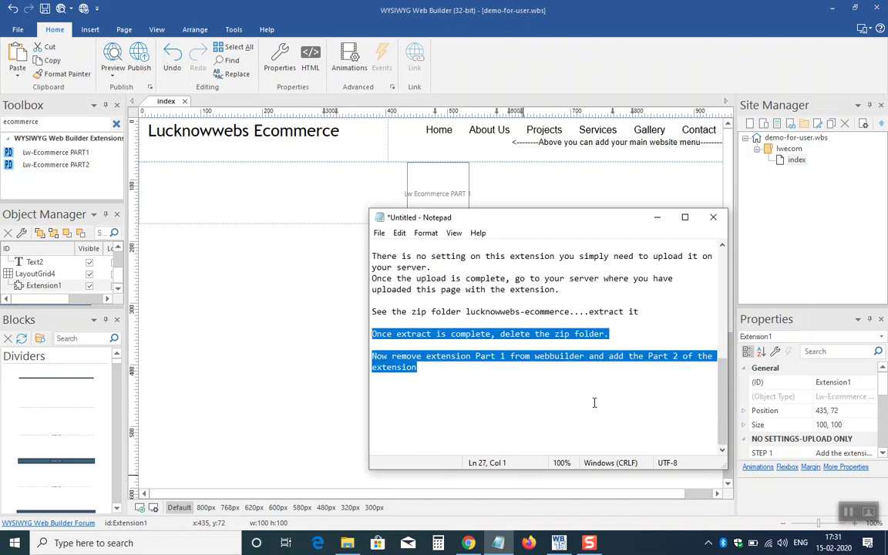
- Switch to WYSIWYG Web Builder and review the settings of the Lw-Ecommerce PART1 extension on the index page
left_click(312, 193)
left_click(437, 187)
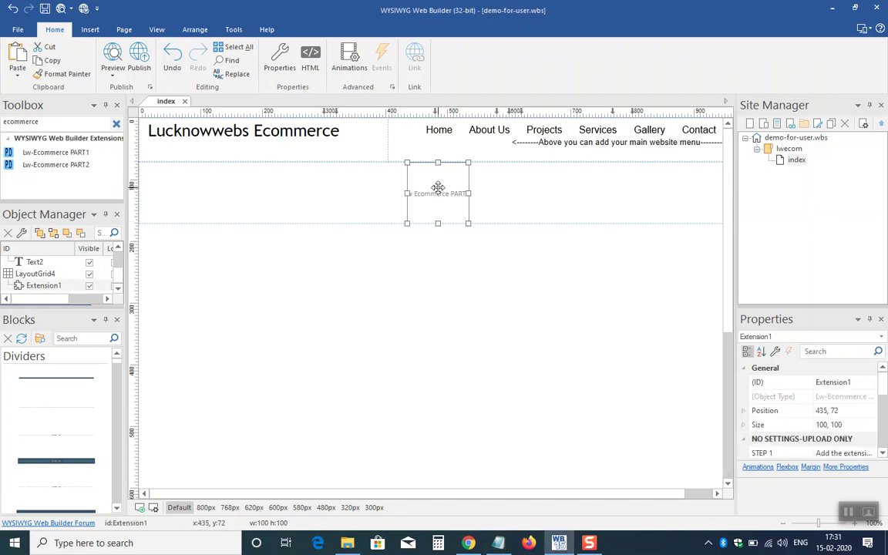
double_click(437, 187)
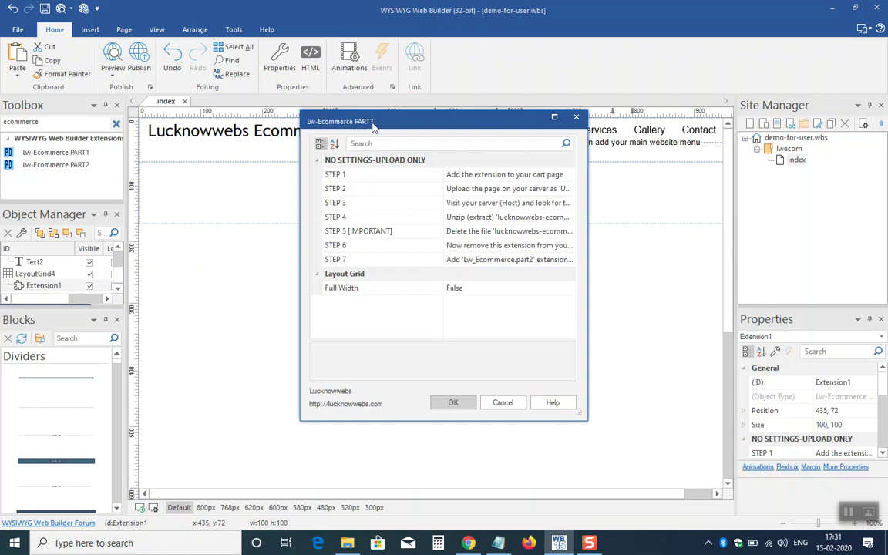
left_click(497, 403)
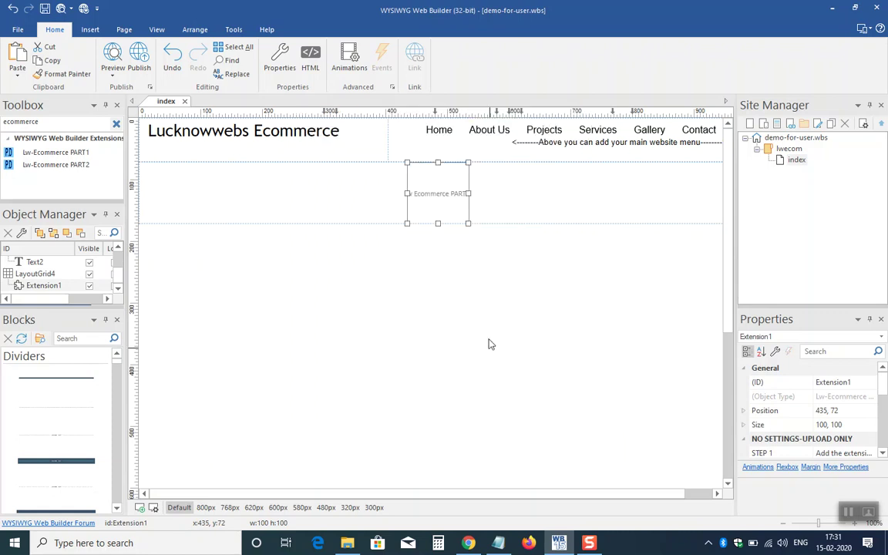
- Delete the Lw-Ecommerce PART1 extension from the index page
right_click(436, 191)
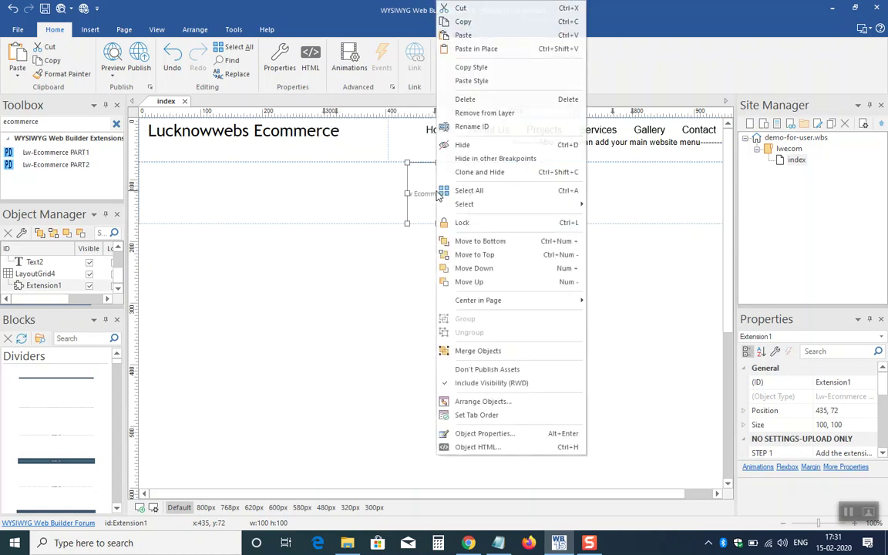
left_click(456, 113)
key("Delete")
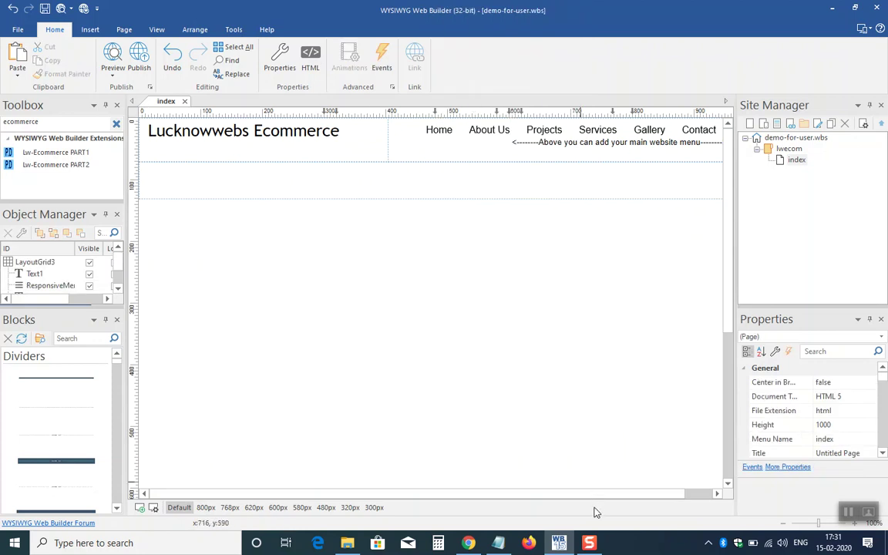
- Place the Lw-Ecommerce PART2 extension in the empty layout grid below the page's header menu
left_click(499, 543)
left_click(500, 543)
left_click_drag(77, 164, 385, 190)
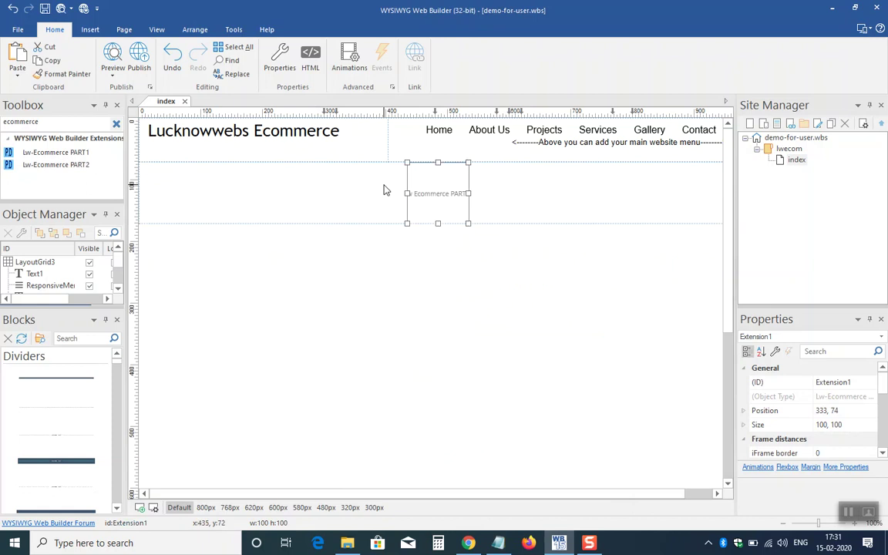
- Open the PART2 extension's settings and set Full Width to True
double_click(440, 190)
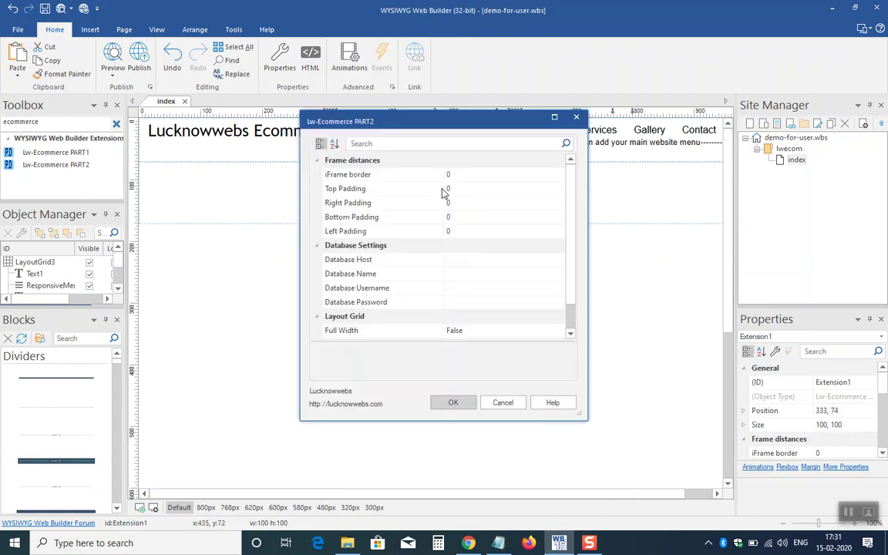
left_click(558, 332)
left_click(506, 358)
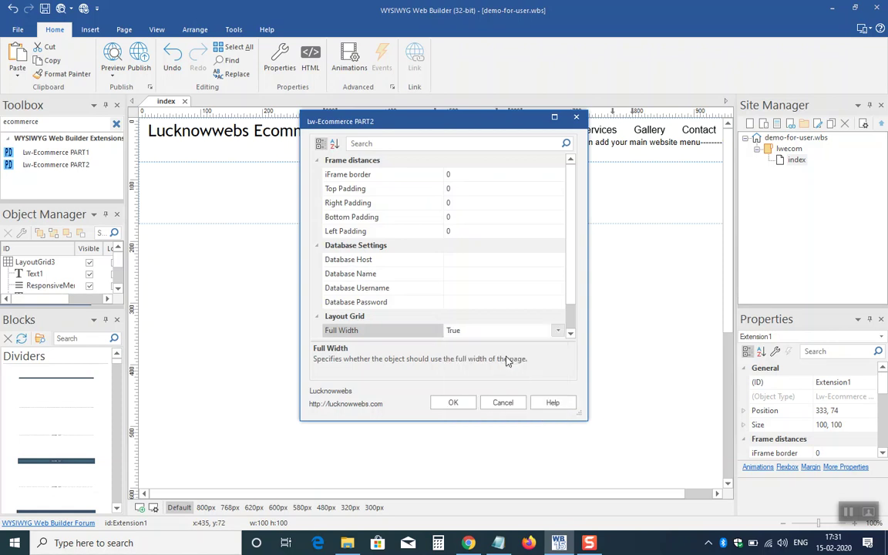
- Move the Lw-Ecommerce PART2 settings dialog aside so it does not overlap the Notepad window
left_click(498, 543)
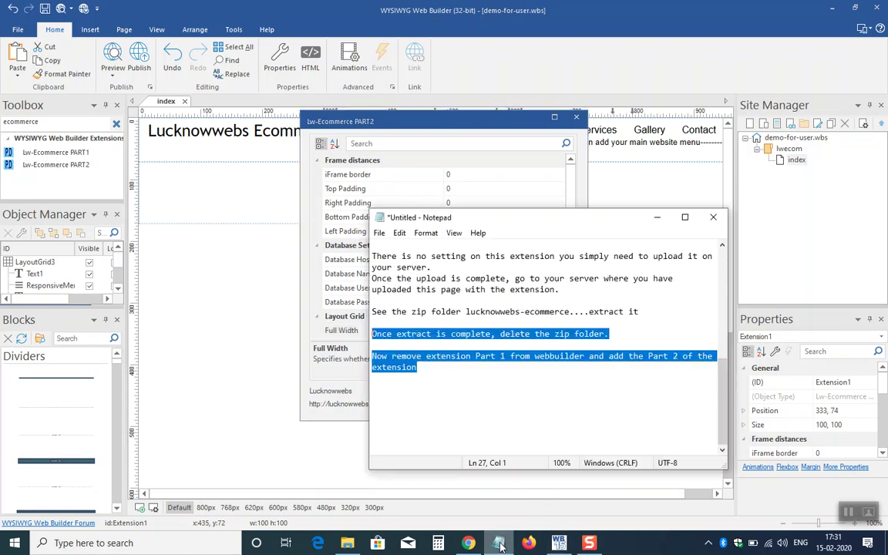
left_click(470, 121)
left_click_drag(470, 121, 178, 62)
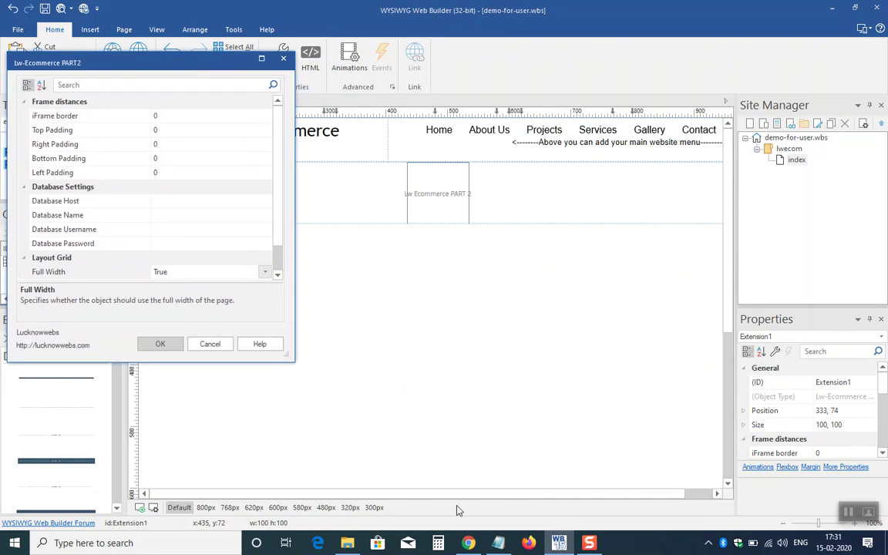
- Switch to Notepad and start a new paragraph below the instruction about adding Part 2
left_click(498, 543)
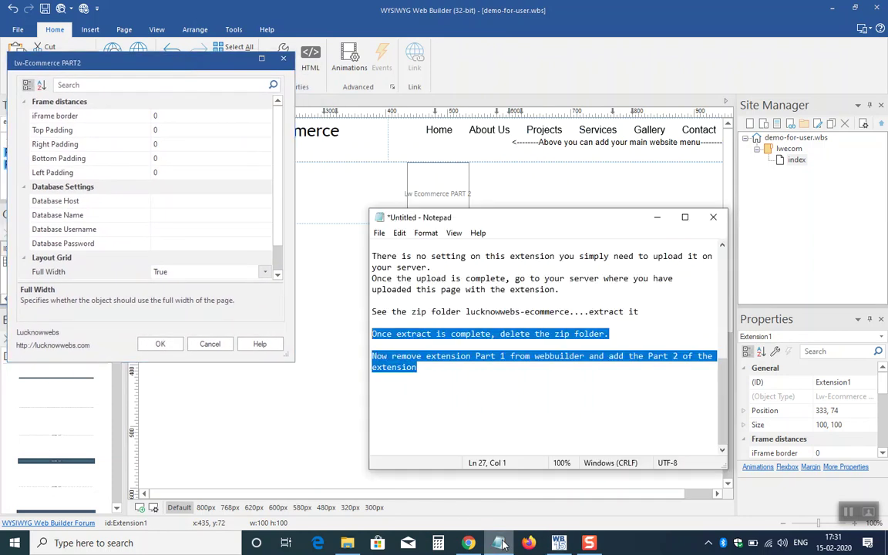
left_click(460, 378)
key("Return")
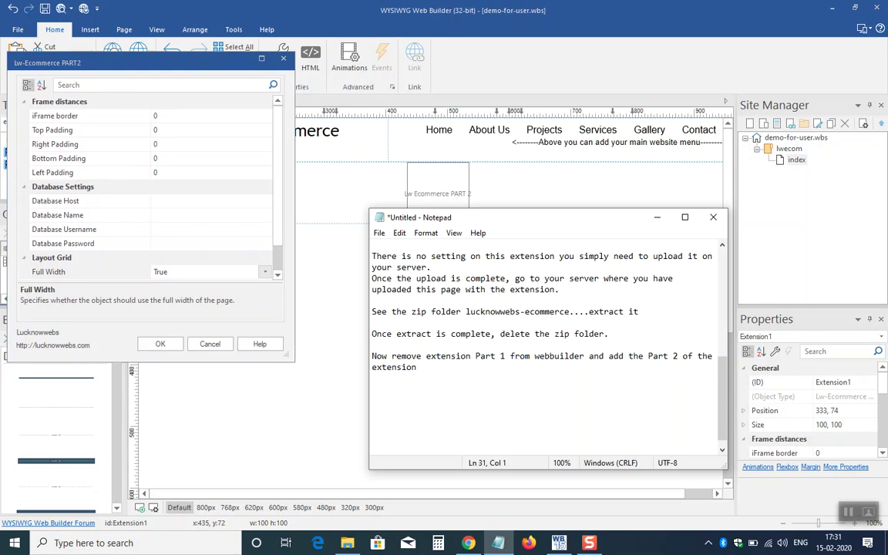
type("Here yo")
key("BackSpace")
key("BackSpace")
key("BackSpace")
key("BackSpace")
key("BackSpace")
key("BackSpace")
- Add the note "The cart shows through this page through an i-Frame and you can set the iframe padding for proper viewing of the cart"
type("The cart shows thro")
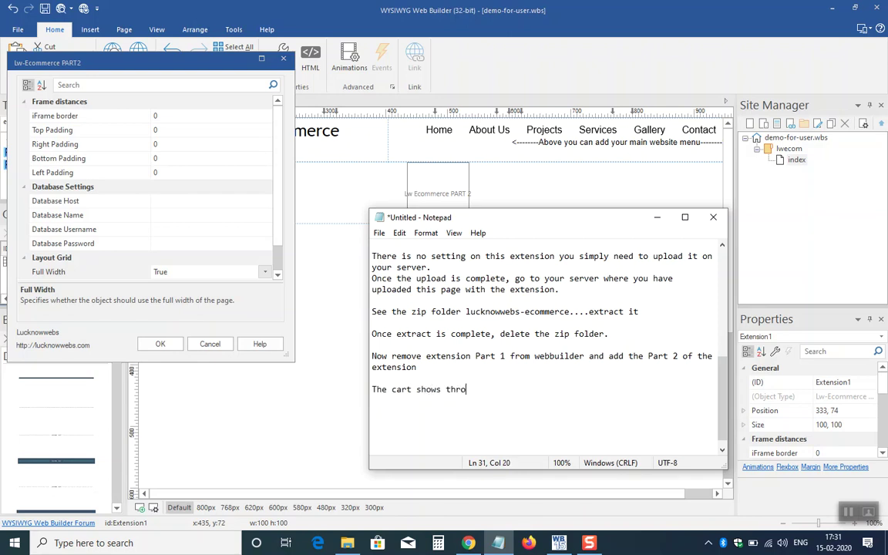
type("ugh this page thro")
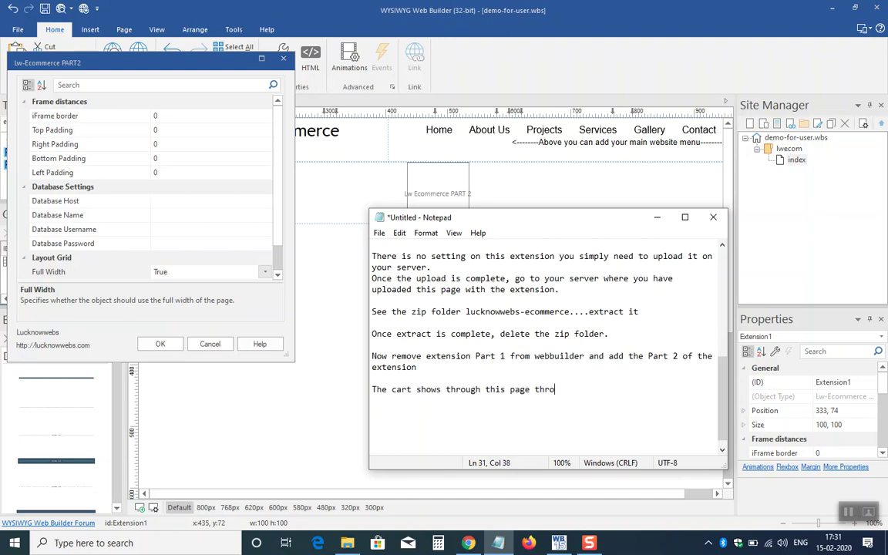
type("ugh an i-Frame and you can")
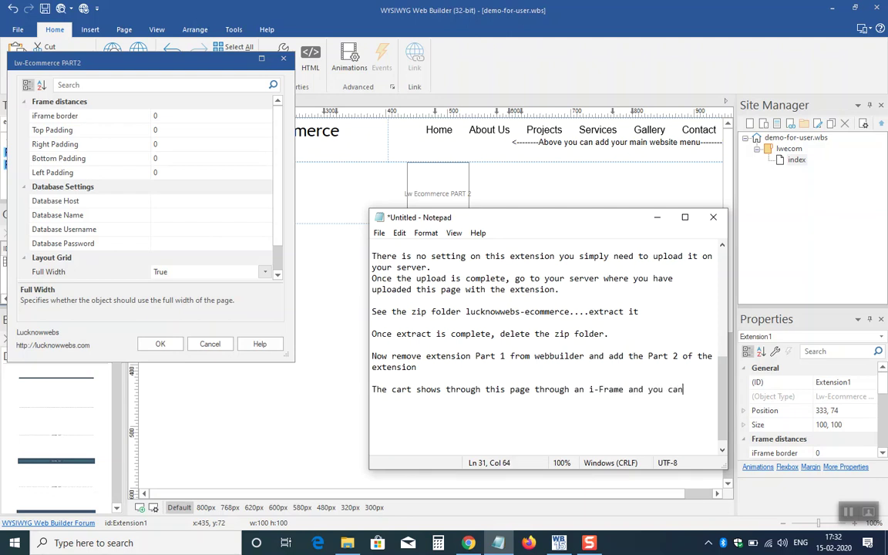
type(" set the iframe padding for proper ")
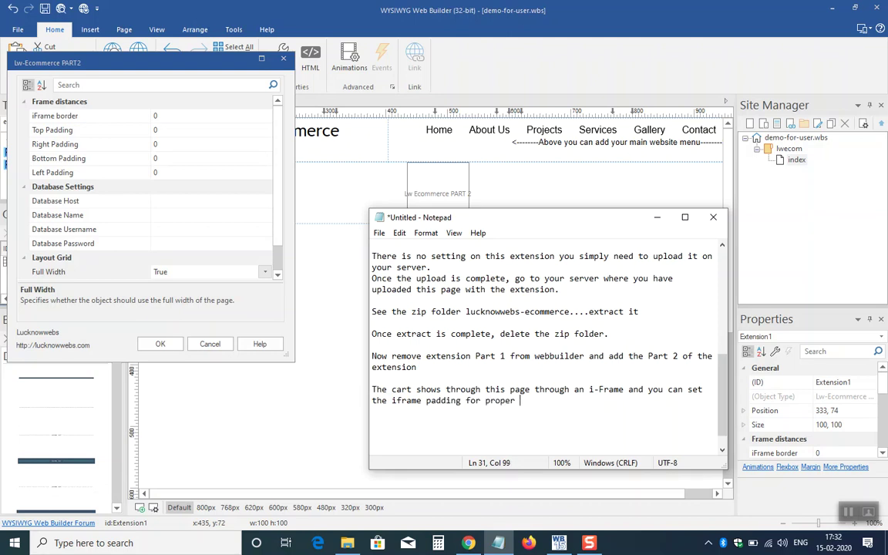
type("viewin")
type("g on")
type(" the cart")
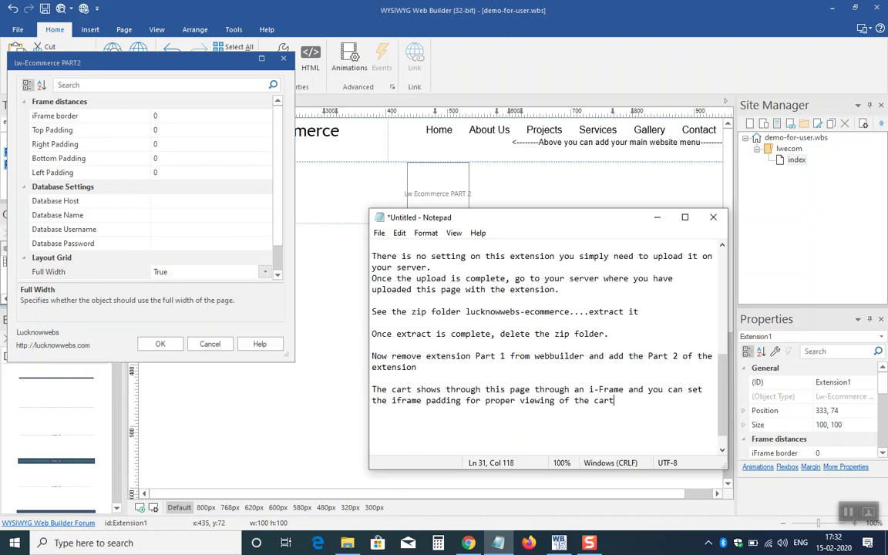
- Finish the iframe padding note with "on your page" and highlight the whole paragraph
type(" on your page")
left_click_drag(678, 400, 372, 389)
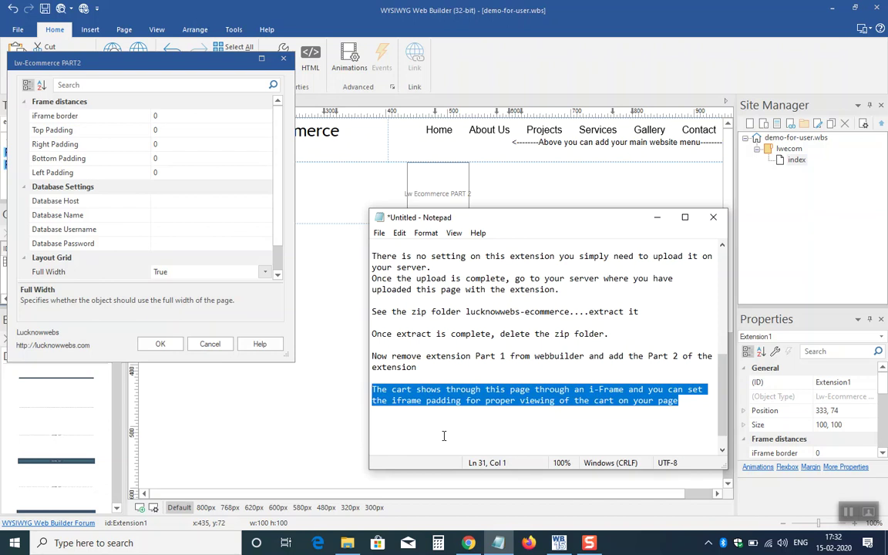
- Return to the Lw-Ecommerce PART2 settings in WYSIWYG Web Builder and set Top Padding to 40
left_click(158, 131)
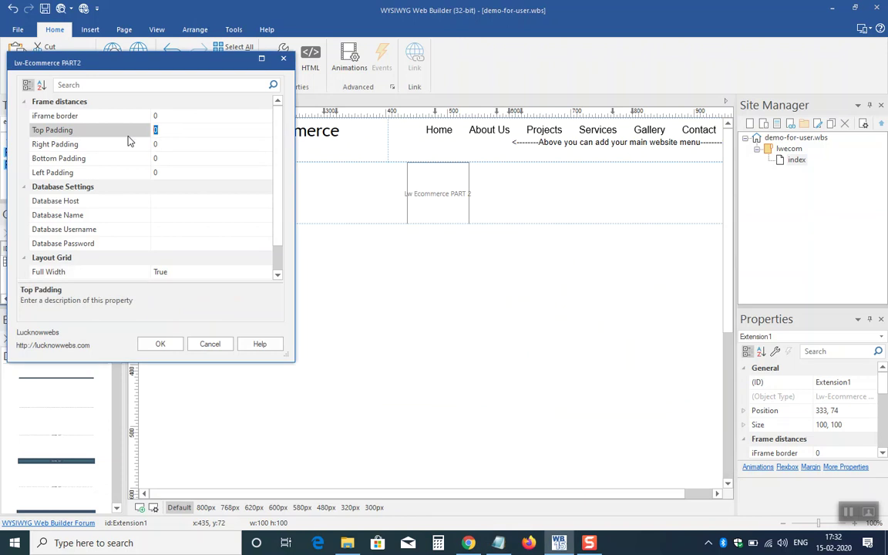
type("4")
- Switch to Notepad and add the paragraph "Now add the SQL database you created earlier into this extension"
left_click(498, 542)
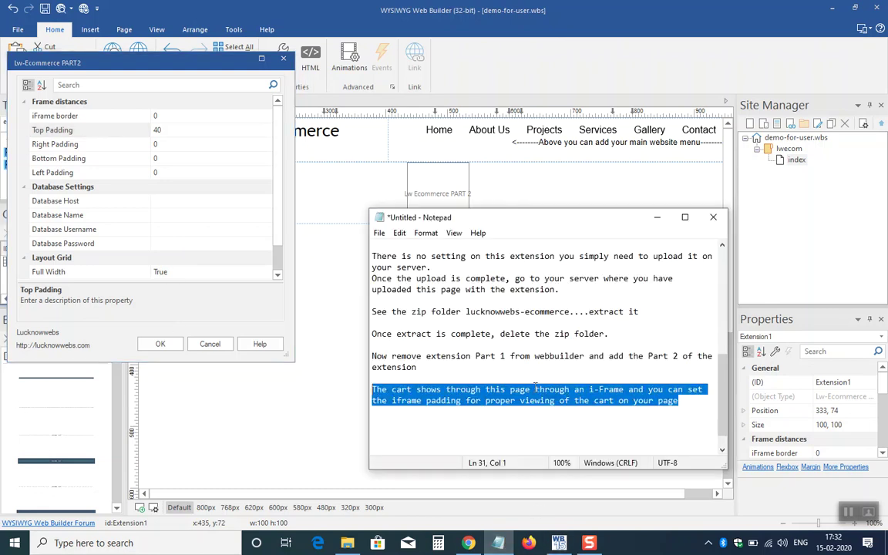
left_click(615, 420)
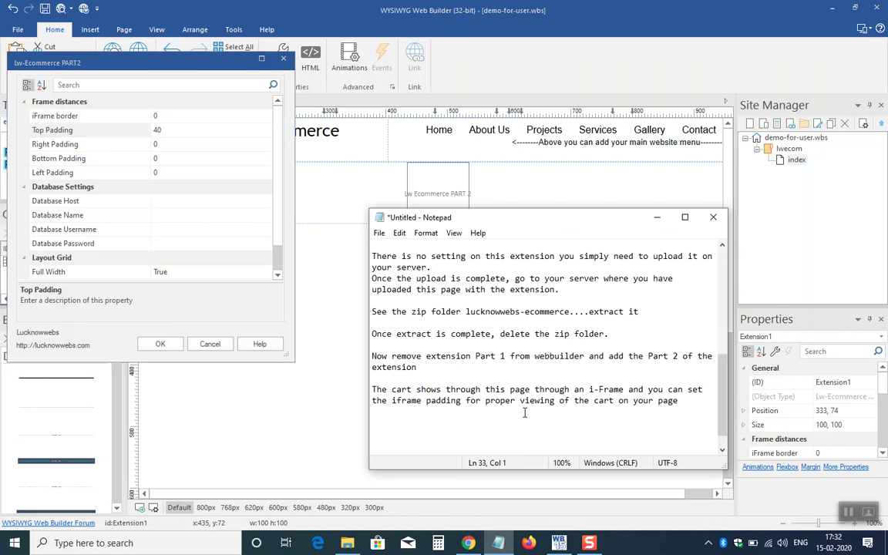
key("Return")
type("Now add the SQ")
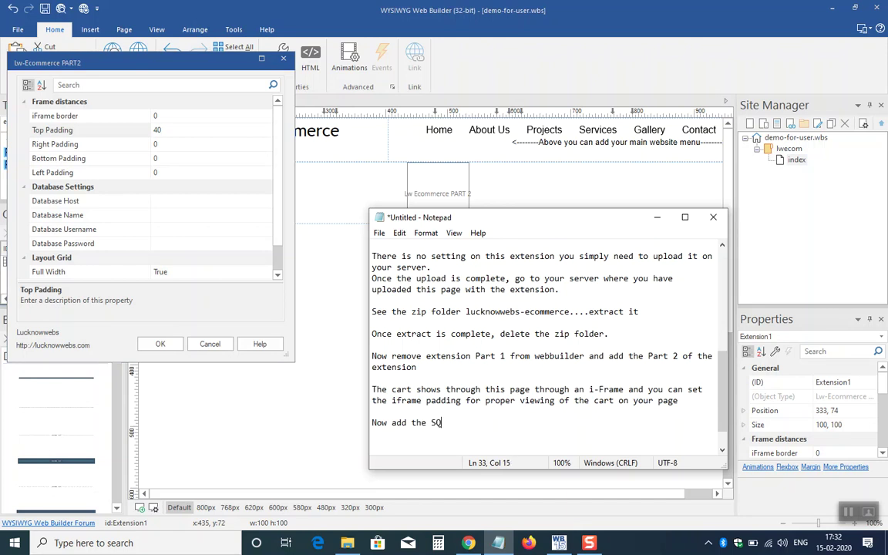
type("L database you created ")
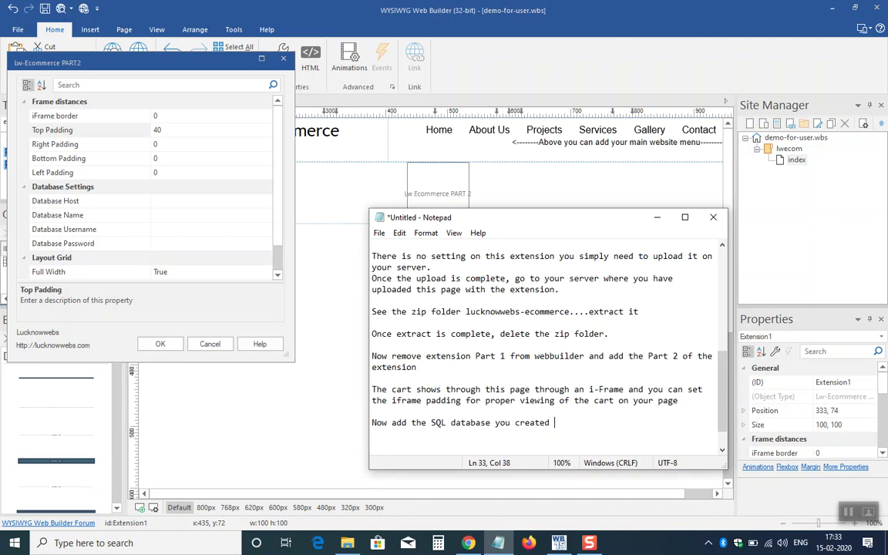
type("earlier into this exte")
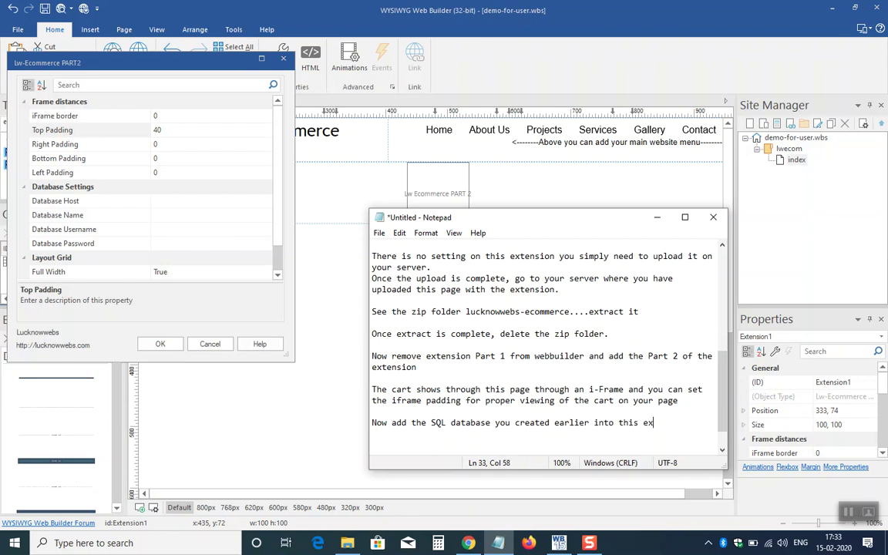
type("nsion")
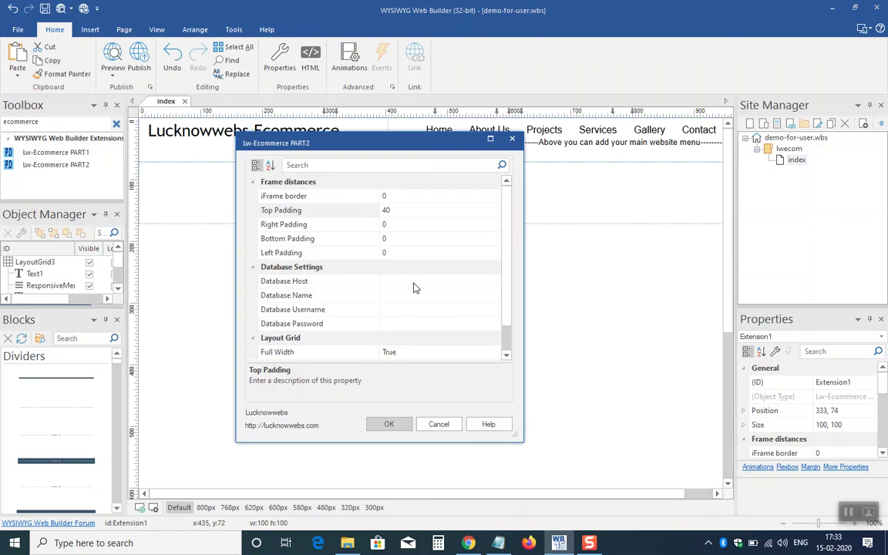
- In the PART2 extension's database settings, set the host to localhost and paste lucknow_1_for_tests_only as the database name
left_click(413, 282)
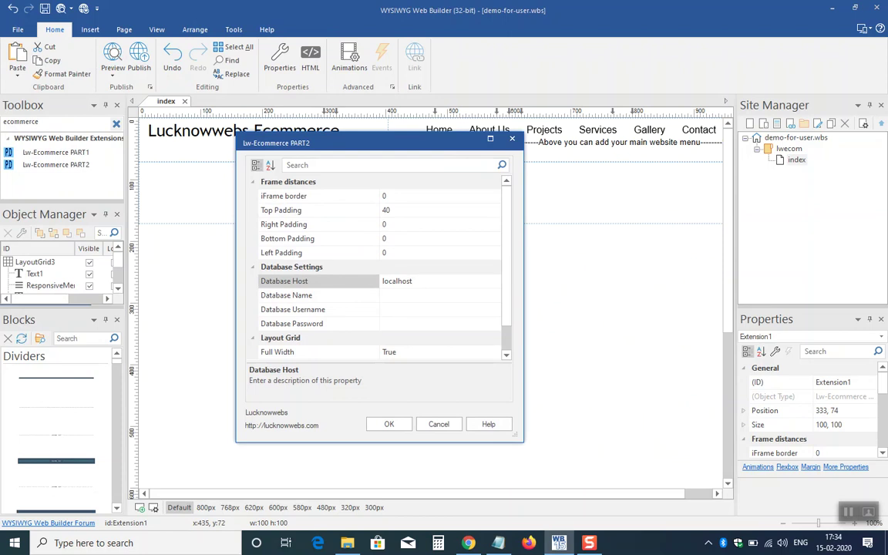
left_click(406, 294)
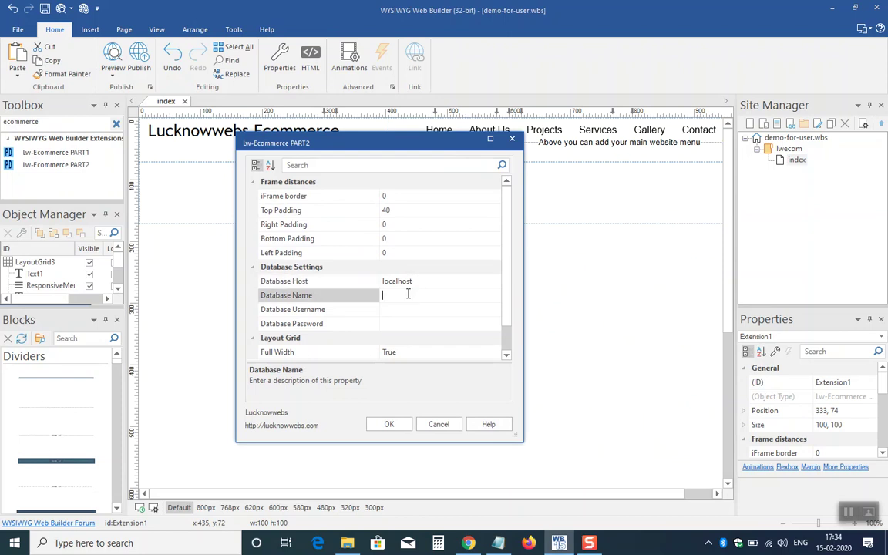
right_click(408, 294)
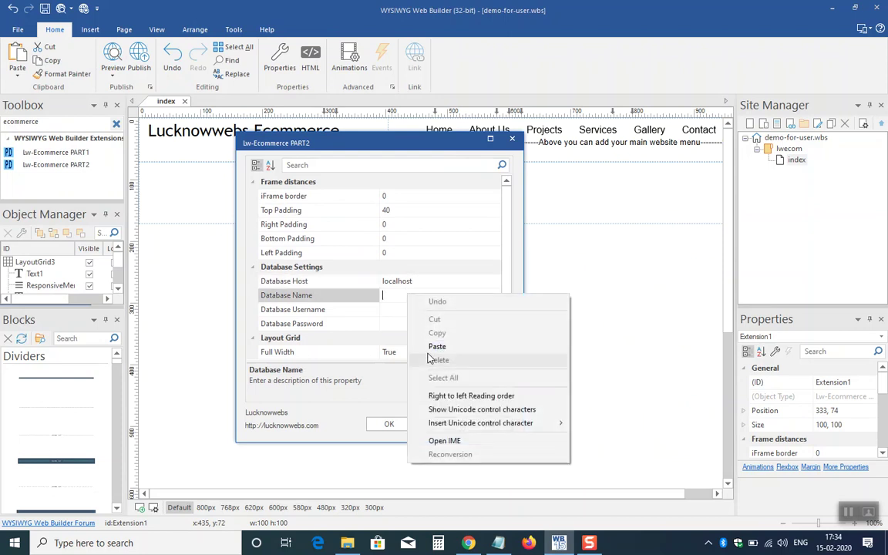
left_click(428, 349)
- Enter the database username and database password for the PART2 extension and apply the settings
left_click(404, 309)
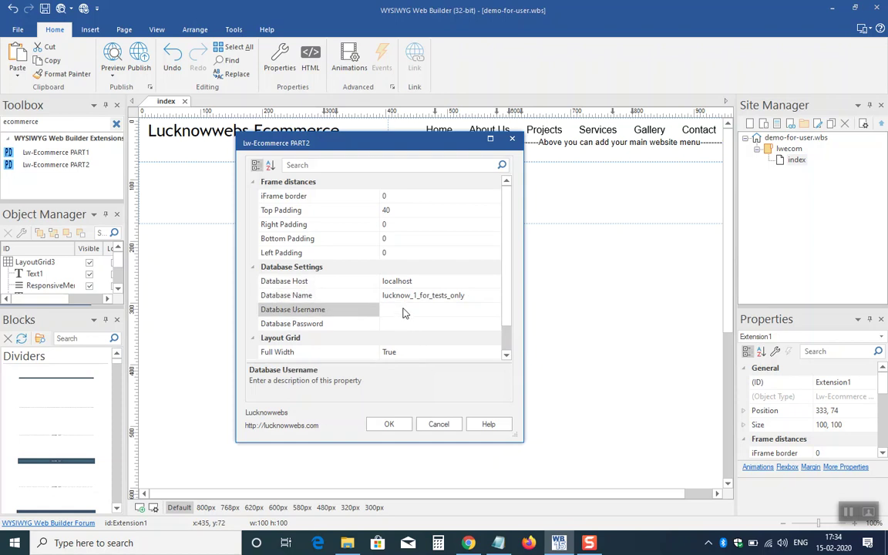
type("r")
left_click(403, 323)
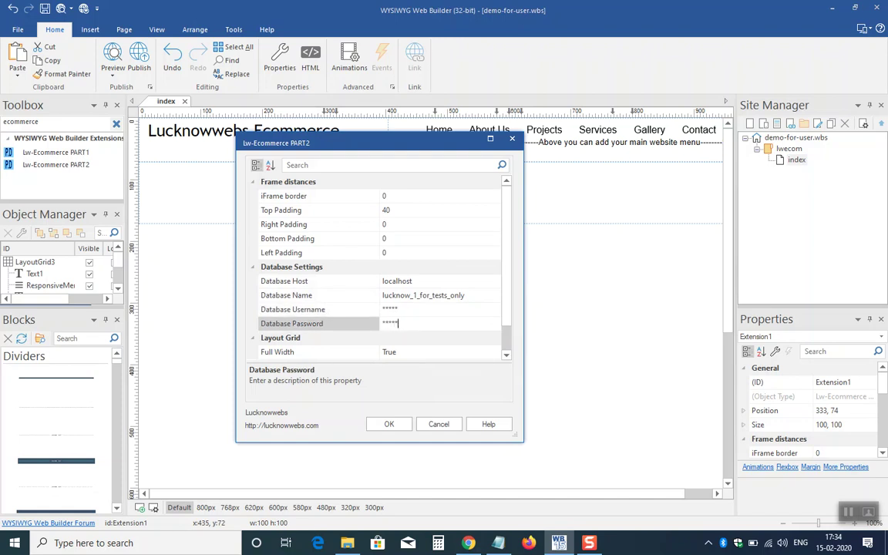
left_click(389, 424)
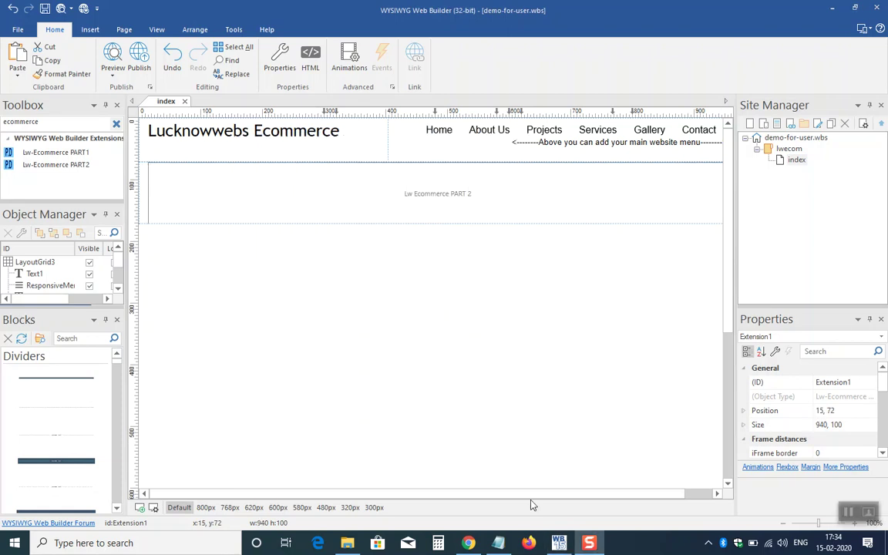
- In Notepad, add and highlight the paragraph "Once done, upload this page again as upload all files to your server."
left_click(498, 542)
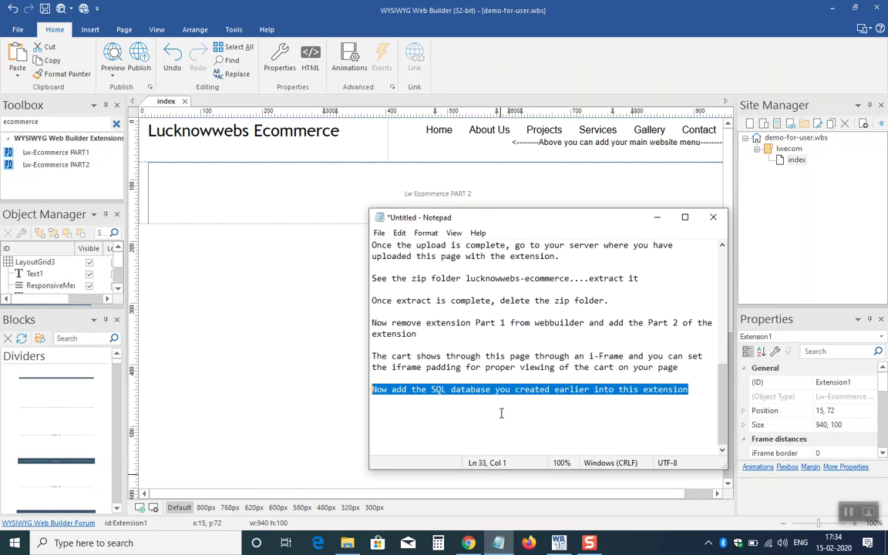
left_click(505, 416)
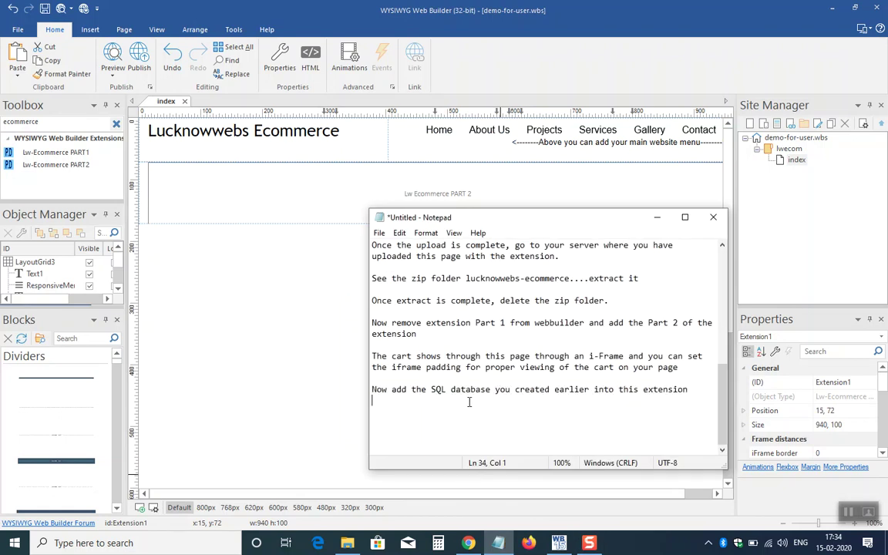
key("Return")
type("Once done, uploa")
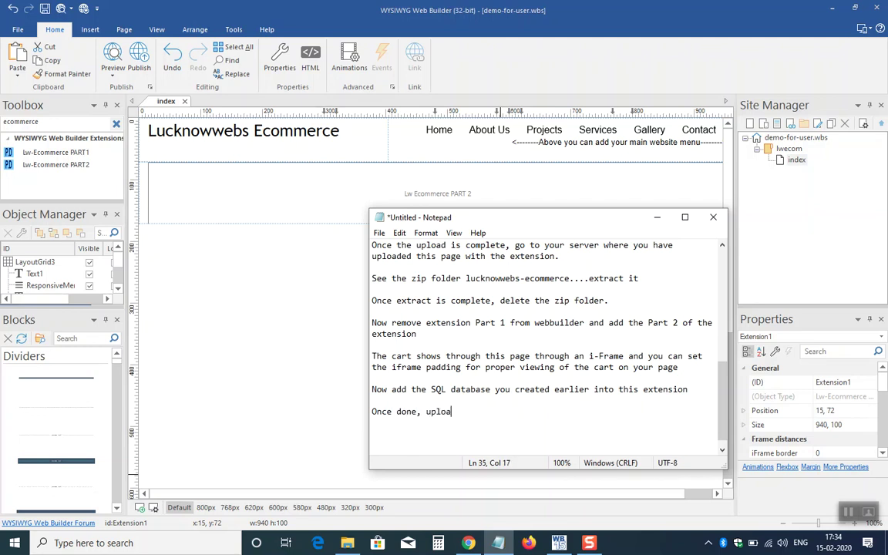
type("d this page again as up")
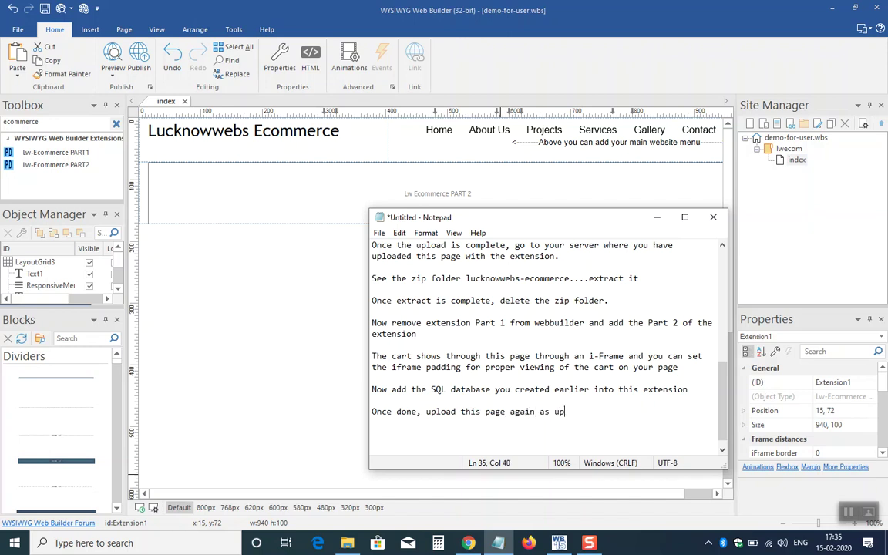
type("load all files to your")
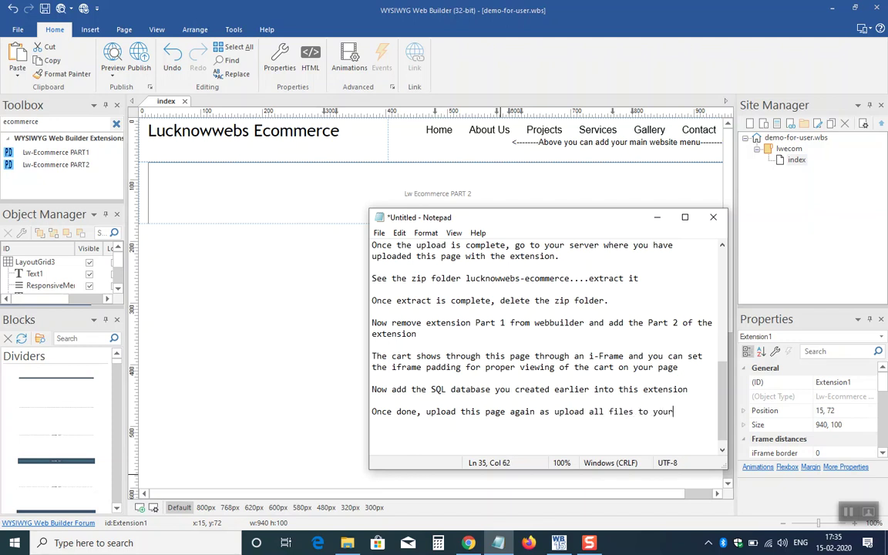
type(" server.")
left_click_drag(372, 413, 620, 424)
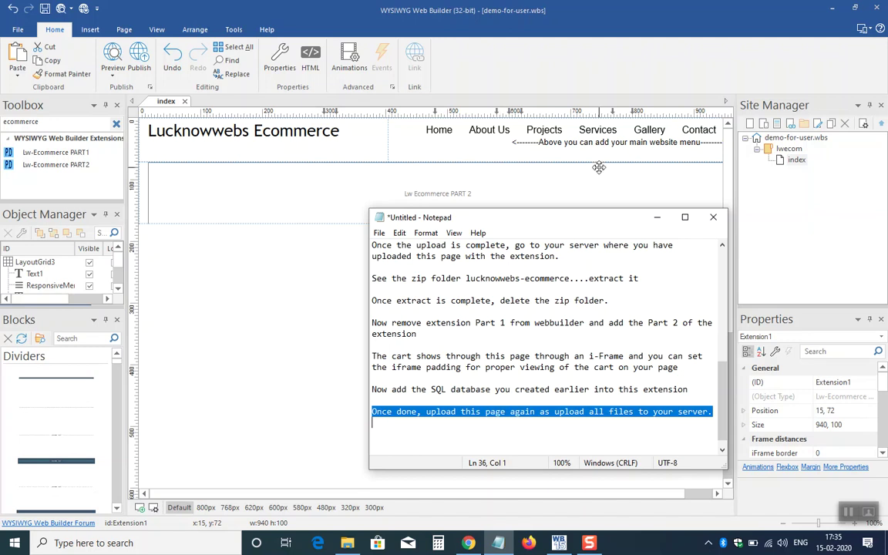
- Minimize Notepad and publish the entire web site to LUCKNOWWEBS, with all files and no backup
left_click(654, 219)
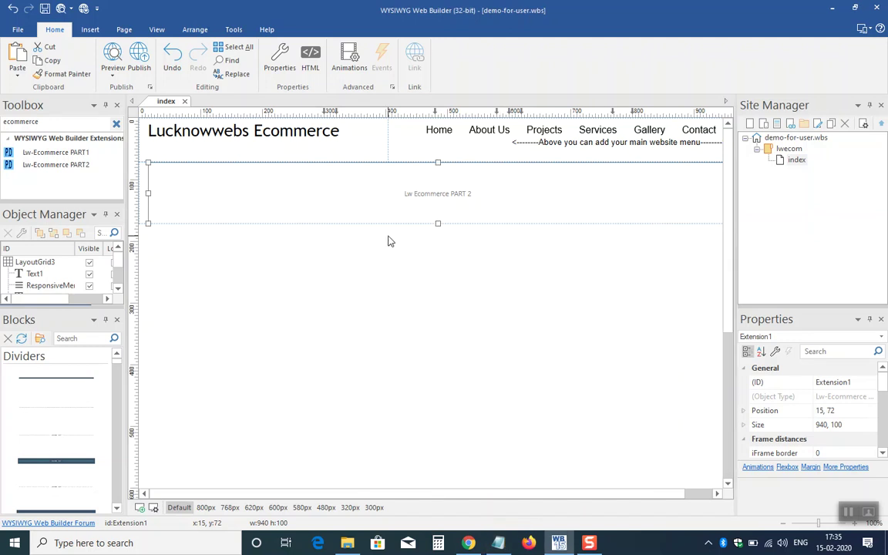
left_click(17, 30)
left_click(24, 218)
left_click(25, 230)
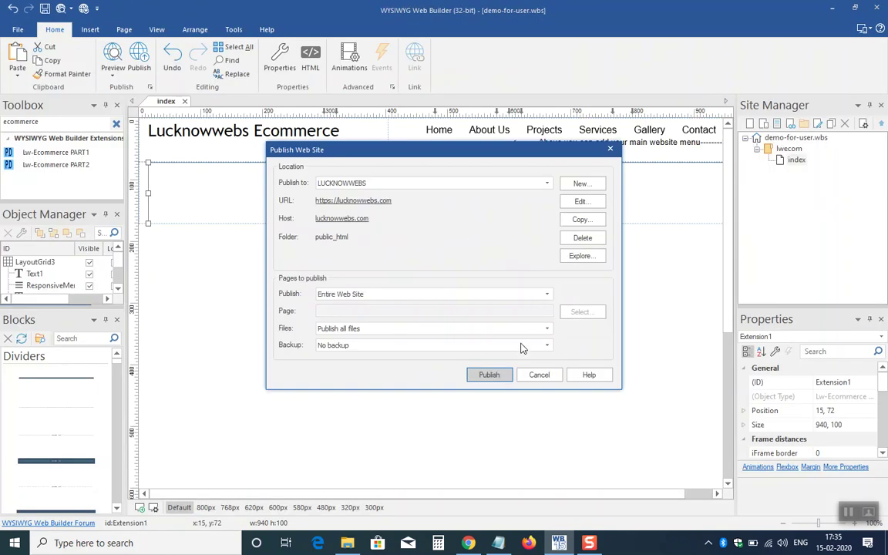
left_click(503, 374)
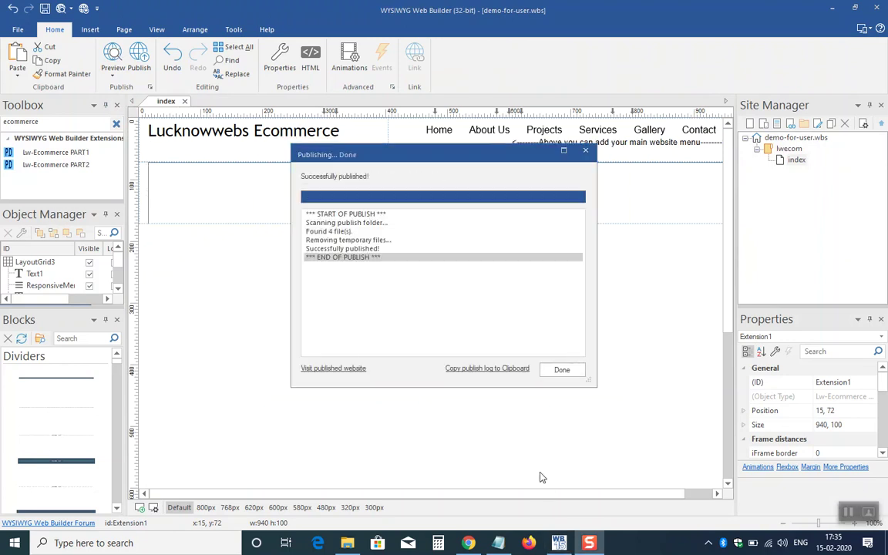
- Switch to Notepad and add the paragraph "Now you can see the upload is COMPLETE"
key("alt+Tab")
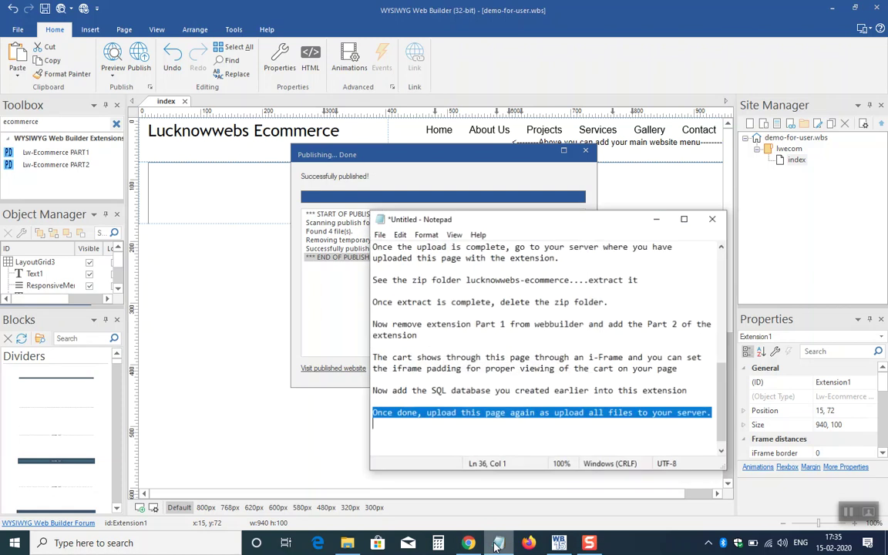
left_click(420, 423)
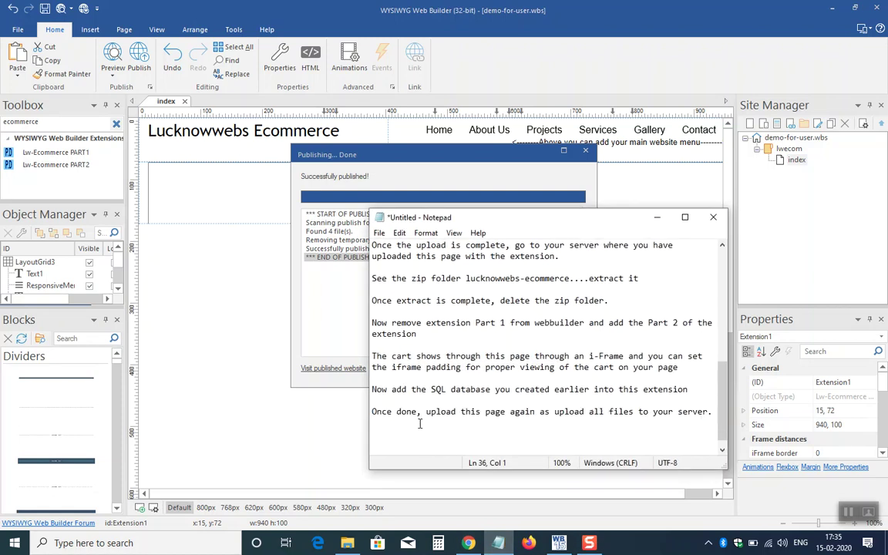
key("Return")
type("Now you can see the")
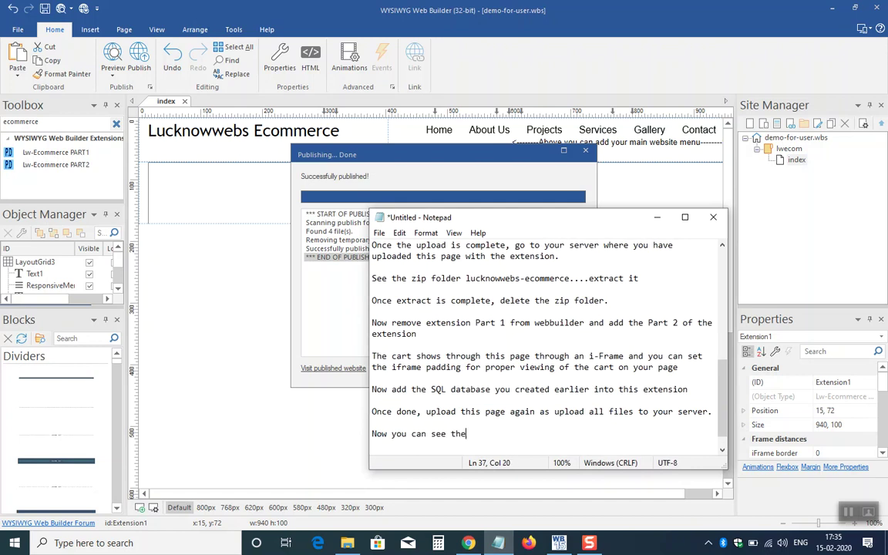
type(" upload is COMPLETE")
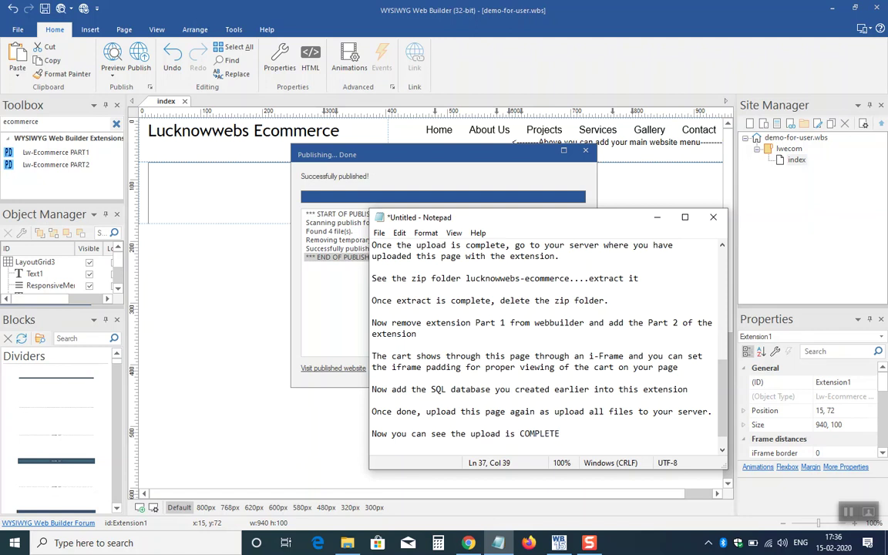
scroll(525, 359, "down", 1)
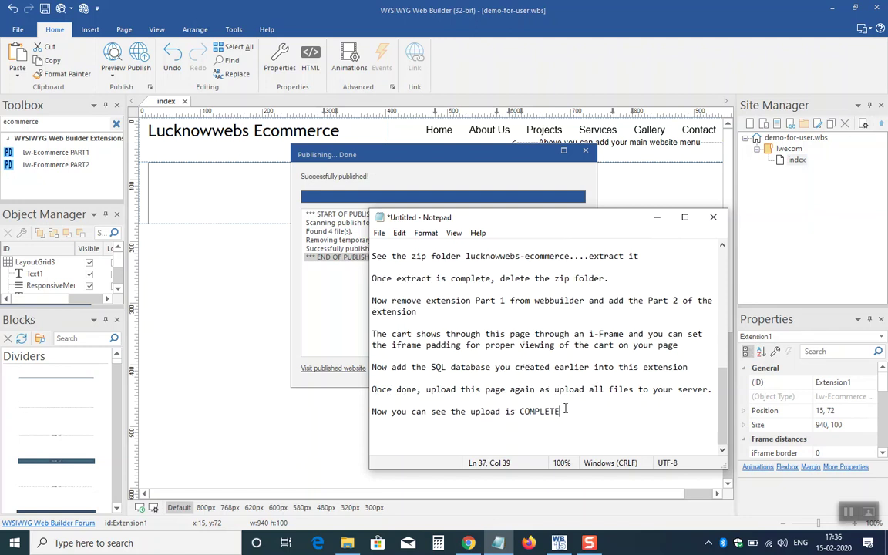
- Add and highlight a new paragraph, "Open your browser and visit the page on which you had added the extensions."
key("Return")
key("Return")
type("Open yo")
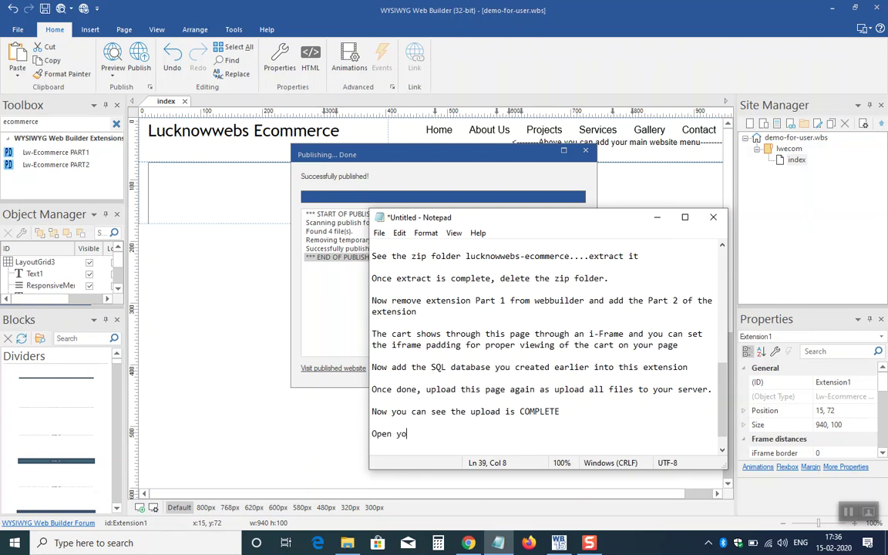
type("ur browser and visit")
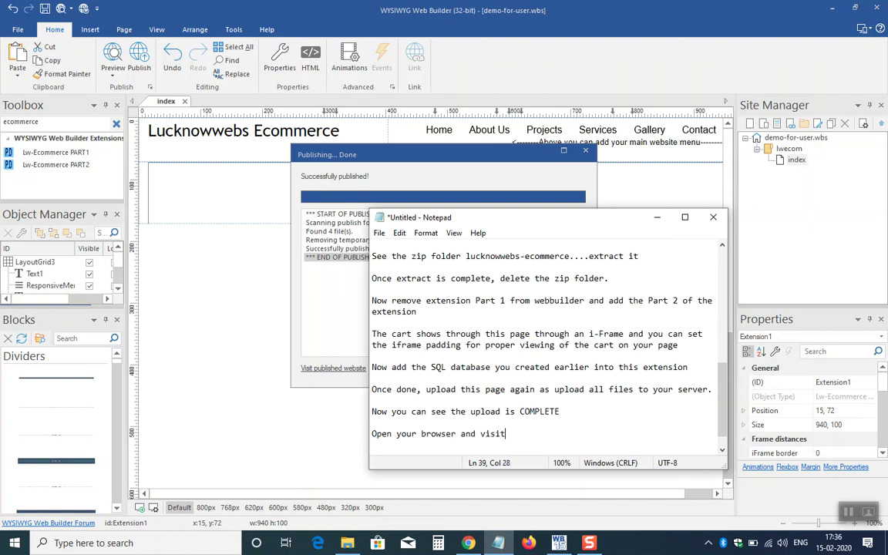
type(" the page on which you have")
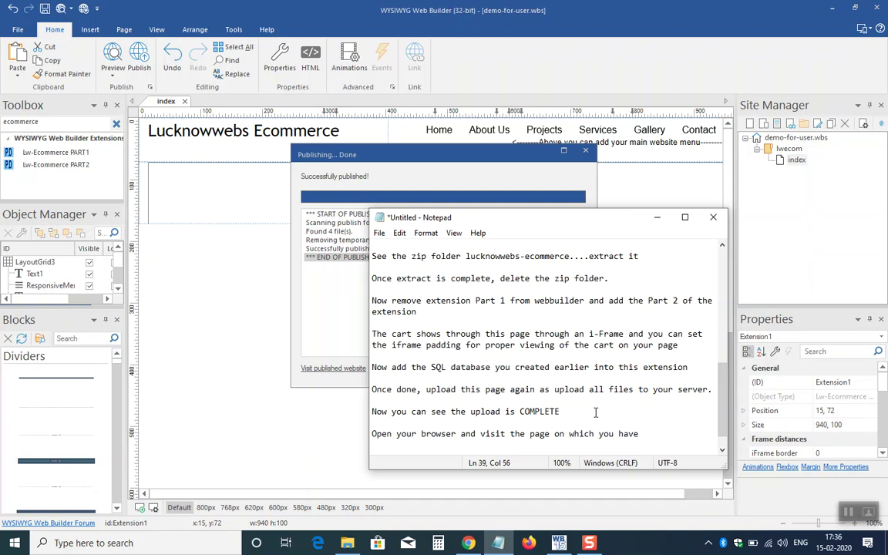
key("BackSpace")
key("BackSpace")
type("d added the extensions.")
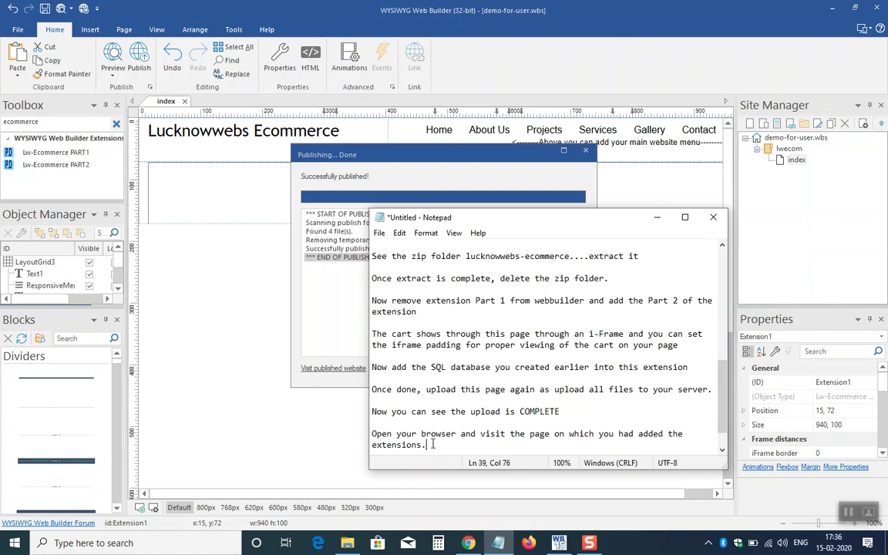
left_click_drag(428, 444, 365, 428)
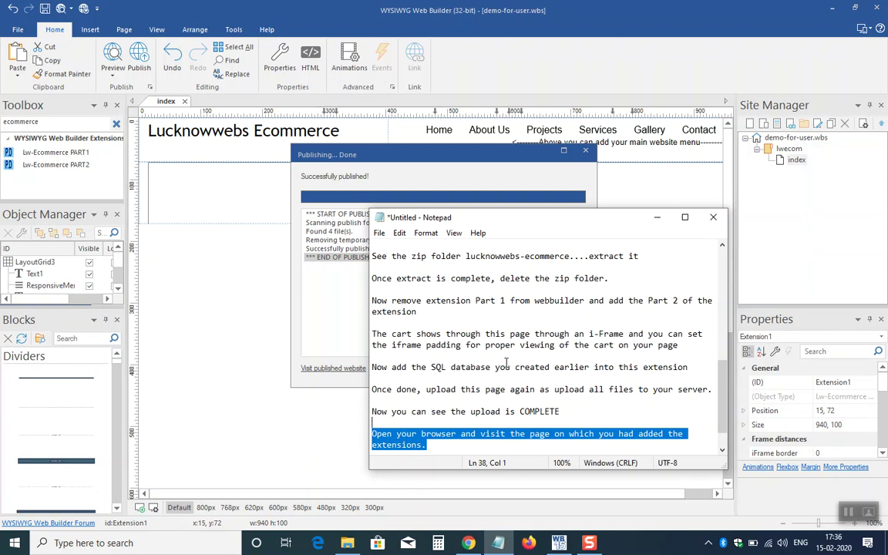
- Minimize Notepad and open the published website in the browser from the publishing results
left_click(656, 218)
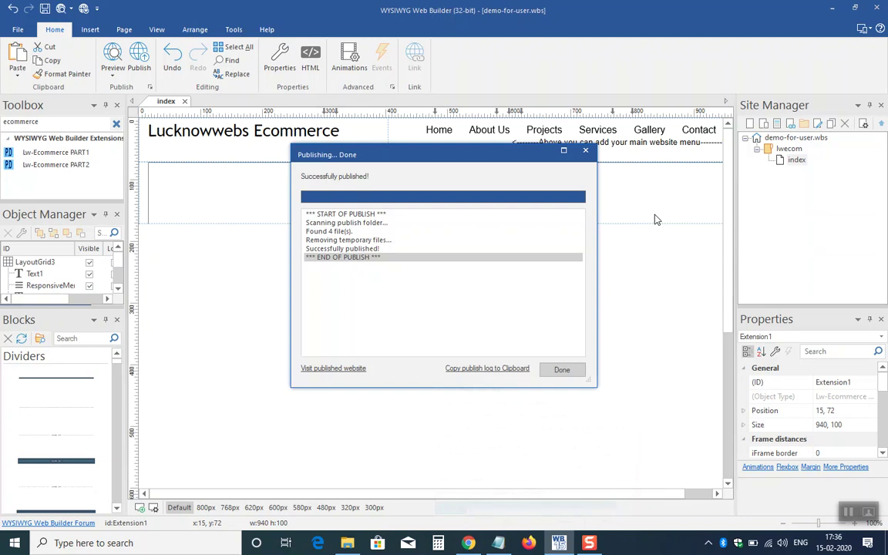
left_click(344, 370)
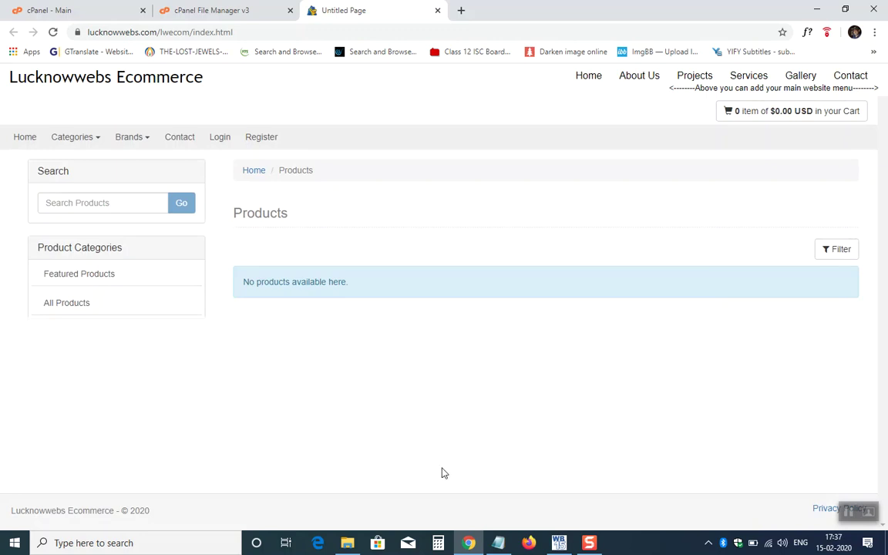
- Switch to Notepad and add 18 blank lines below the last paragraph
left_click(501, 542)
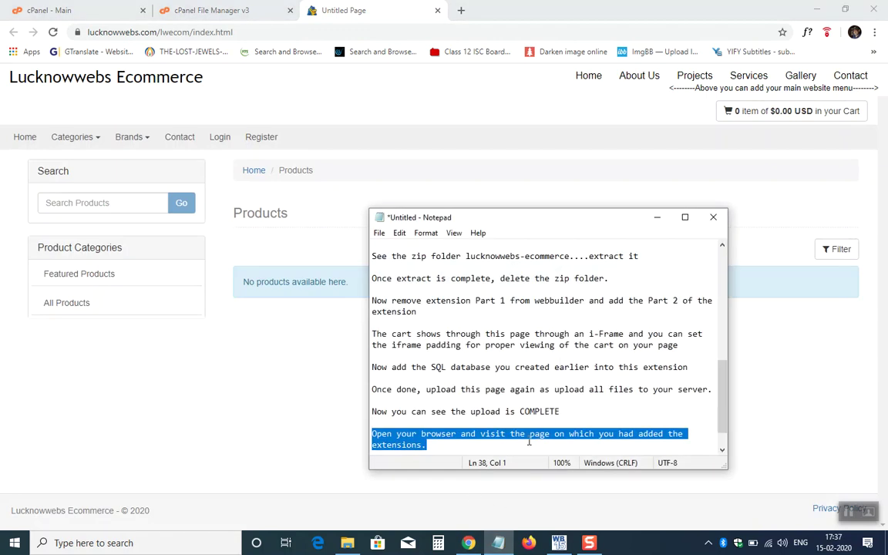
left_click(499, 453)
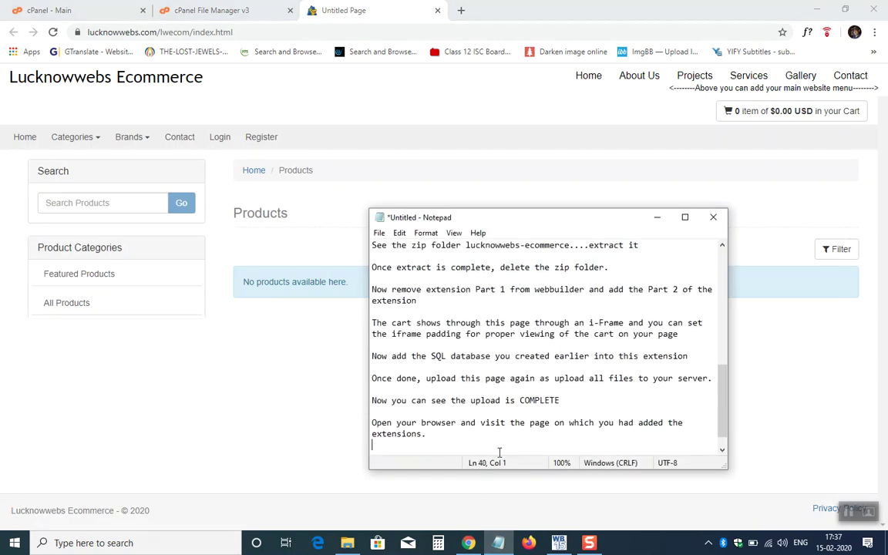
key("Return")
key("Return")
key("Return")
key("Return")
key("Return")
key("Return")
key("Return")
key("Return")
key("Return")
key("Return")
key("Return")
key("Return")
key("Return")
key("Return")
key("Return")
key("Return")
key("Return")
key("Return")
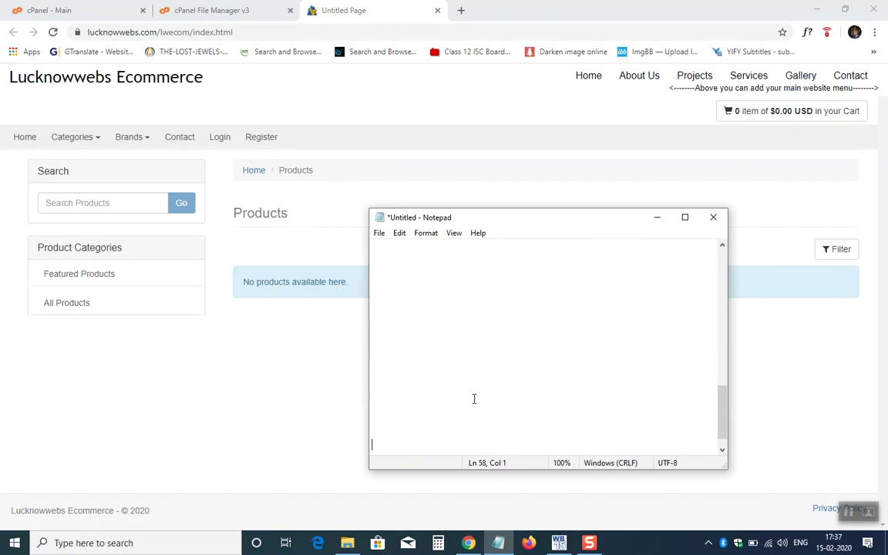
- Add the paragraph "Now login as admin" one blank line below the paragraph about visiting the page in the browser
key("BackSpace")
key("BackSpace")
key("BackSpace")
key("BackSpace")
key("BackSpace")
key("BackSpace")
key("BackSpace")
key("BackSpace")
key("BackSpace")
key("BackSpace")
key("BackSpace")
key("BackSpace")
key("BackSpace")
key("BackSpace")
key("BackSpace")
key("BackSpace")
key("BackSpace")
key("BackSpace")
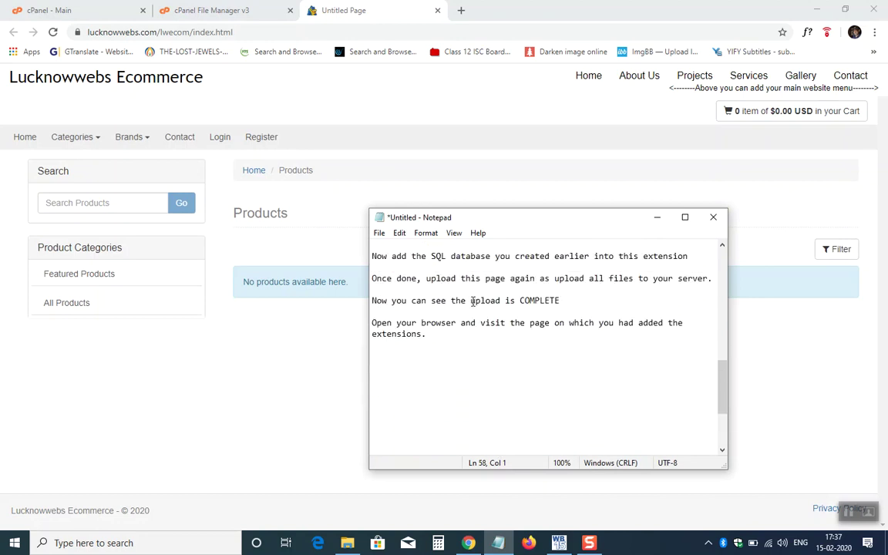
key("Return")
type("Now login as admin")
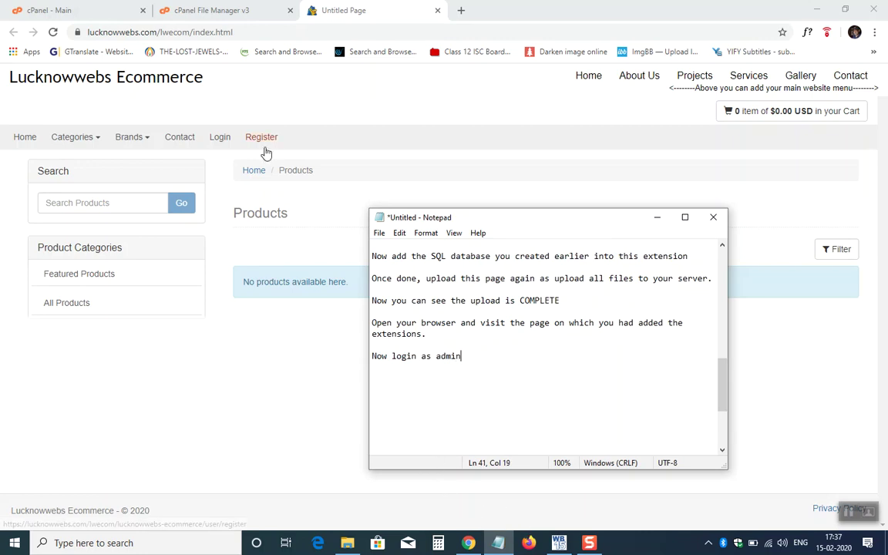
- Switch to the browser, open the shop's login page and fill in the admin e-mail and account password
left_click(221, 137)
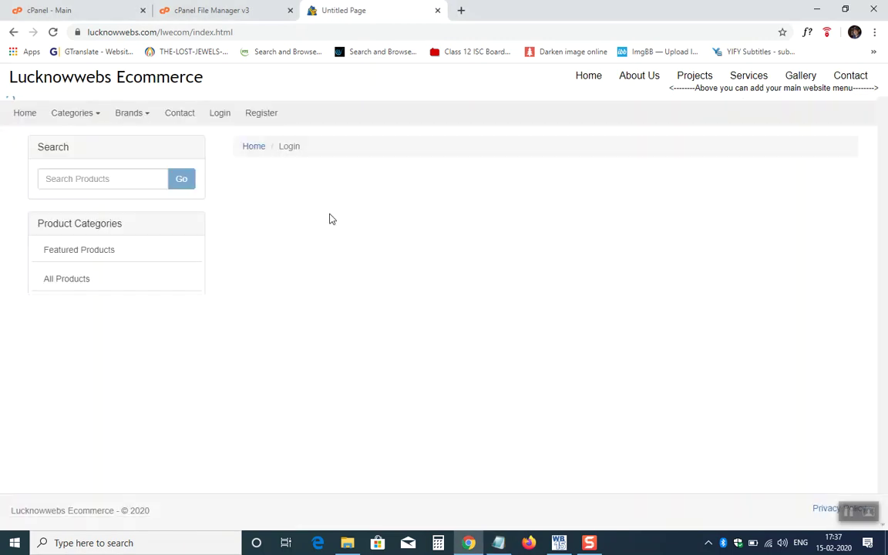
left_click(310, 259)
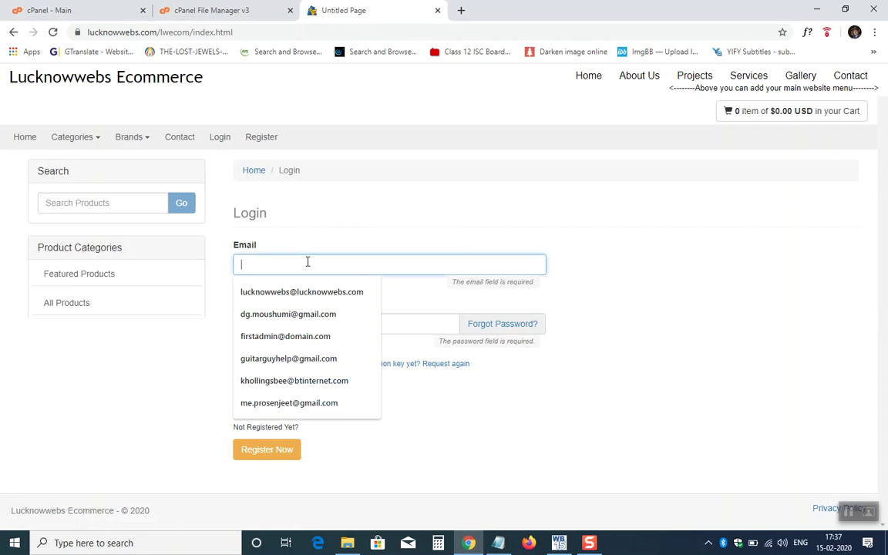
left_click(293, 291)
left_click(292, 310)
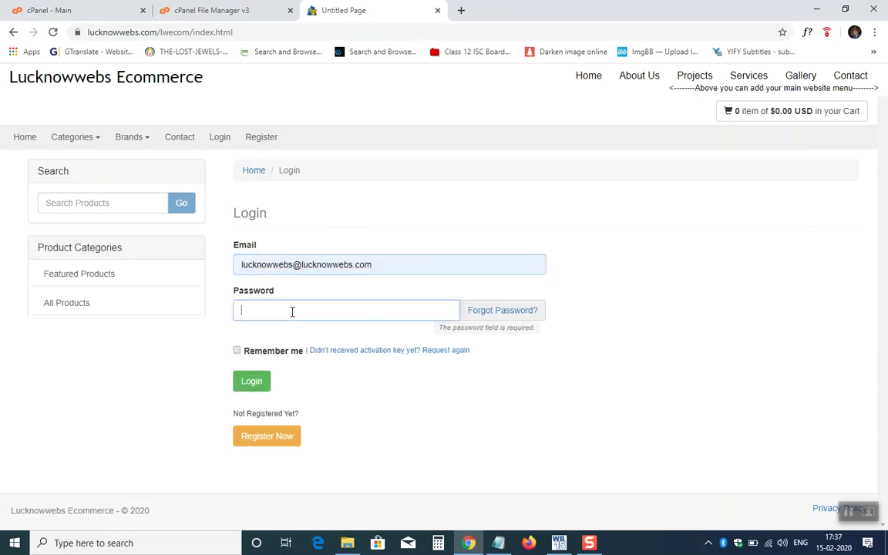
type("*********")
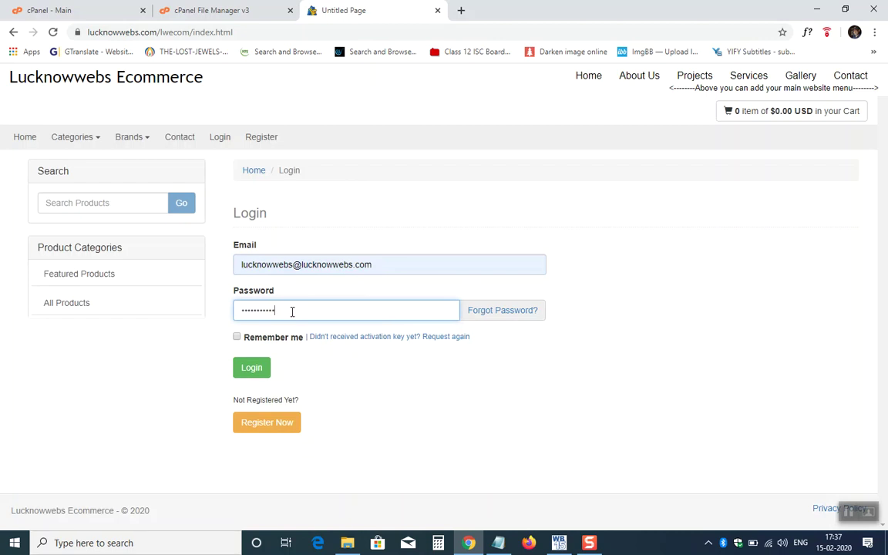
- Switch to Notepad, end the admin line with a period and add "Login credentials are written in the pdf guide that comes with the extension"
left_click(498, 543)
type(".")
key("Return")
type("Login cr")
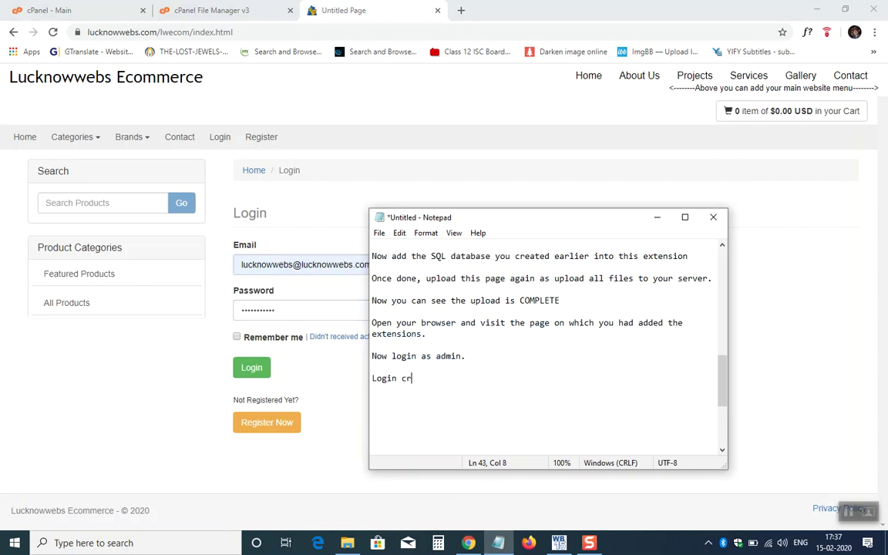
type("edentials are writte")
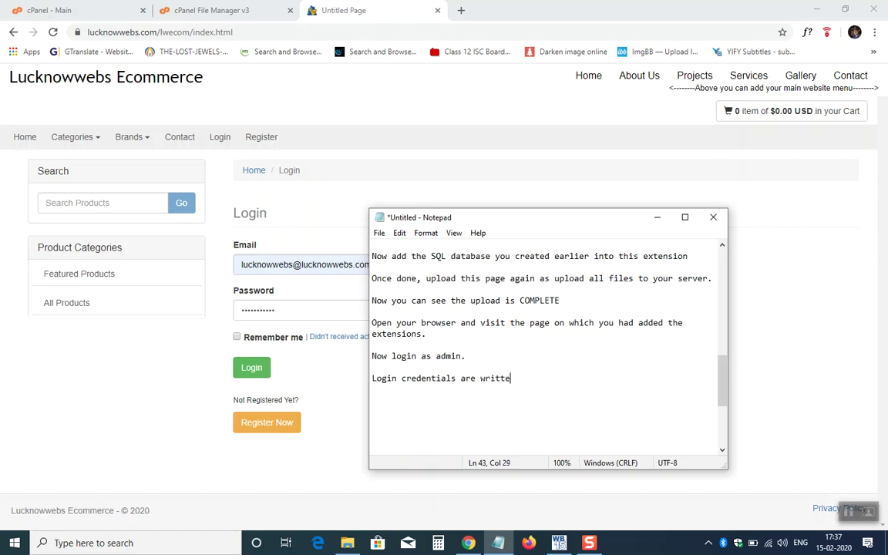
type("n in the pdf guide ")
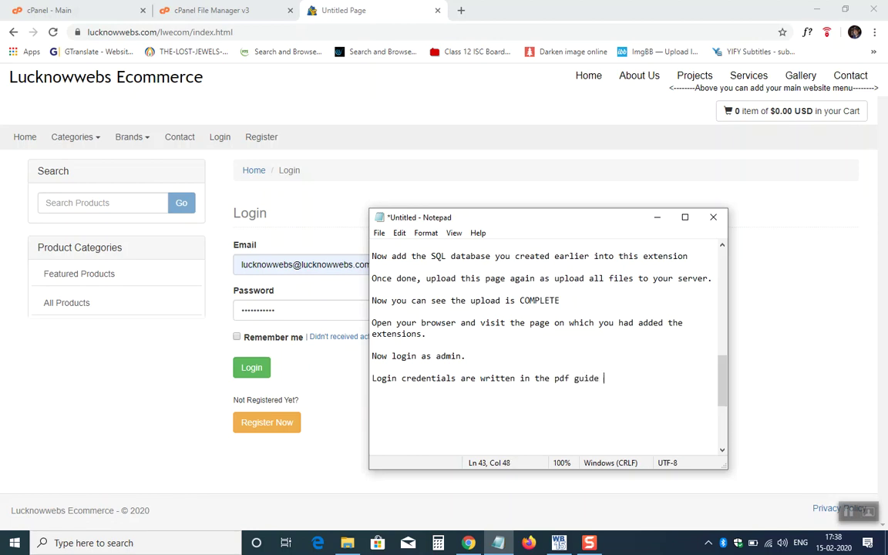
type("that comes with the extension")
- Switch back to the browser, submit the login form and look over the shop's admin dashboard
key("alt+Tab")
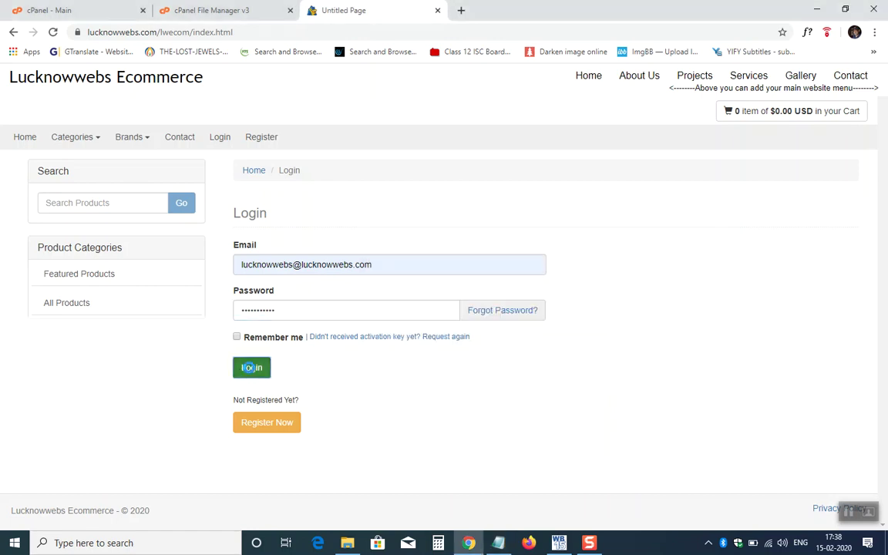
left_click(251, 367)
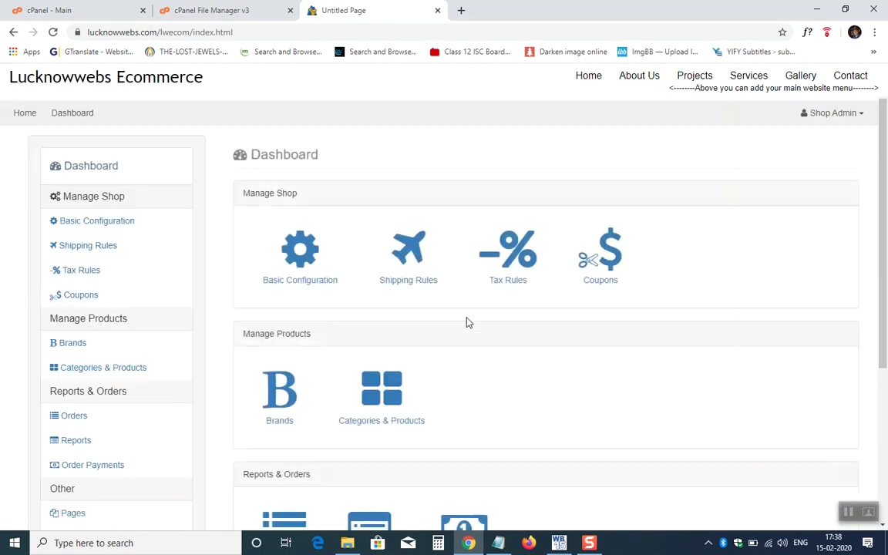
scroll(468, 320, "down", 3)
scroll(468, 320, "up", 4)
- Switch to Notepad, end the credentials sentence with a period and add the paragraph "YOUR CART IS all set up...happy selling"
left_click(498, 542)
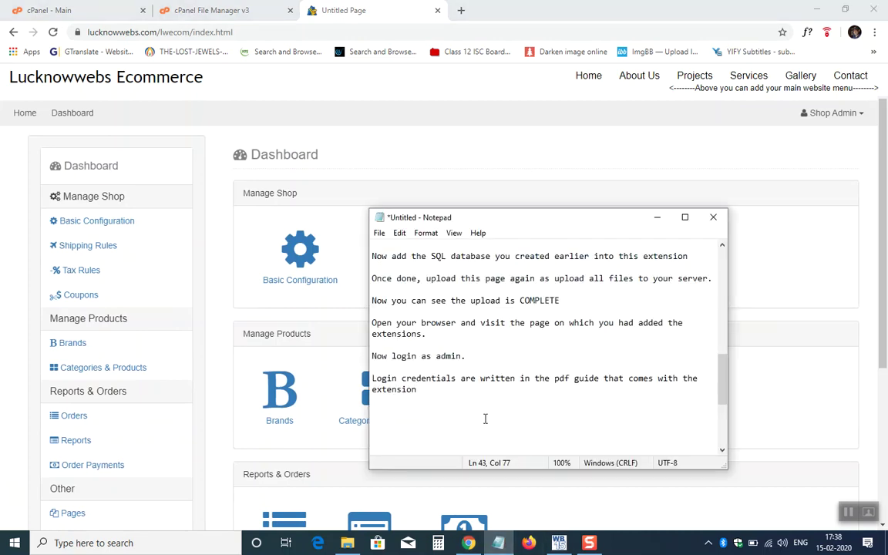
type(".")
key("Return")
key("Return")
type("YOUR CART IS all set up...happy sellinh")
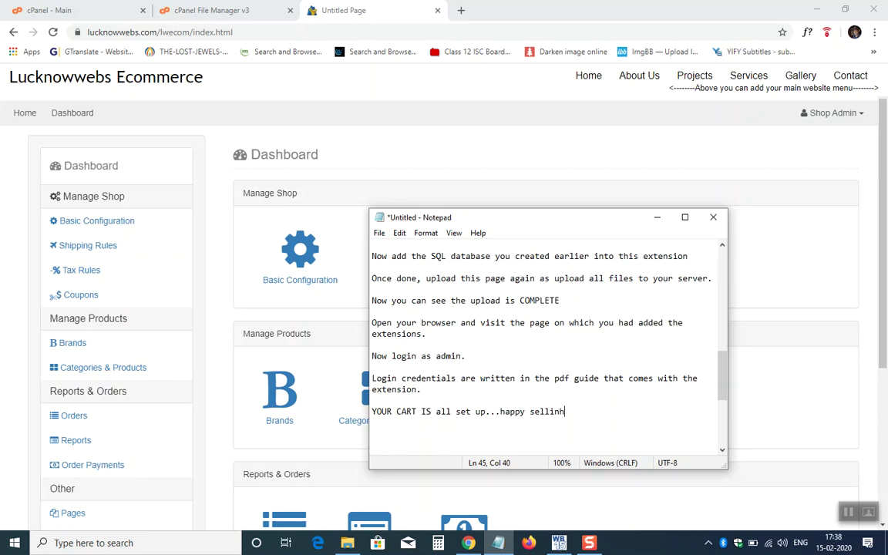
key("BackSpace")
type("g")
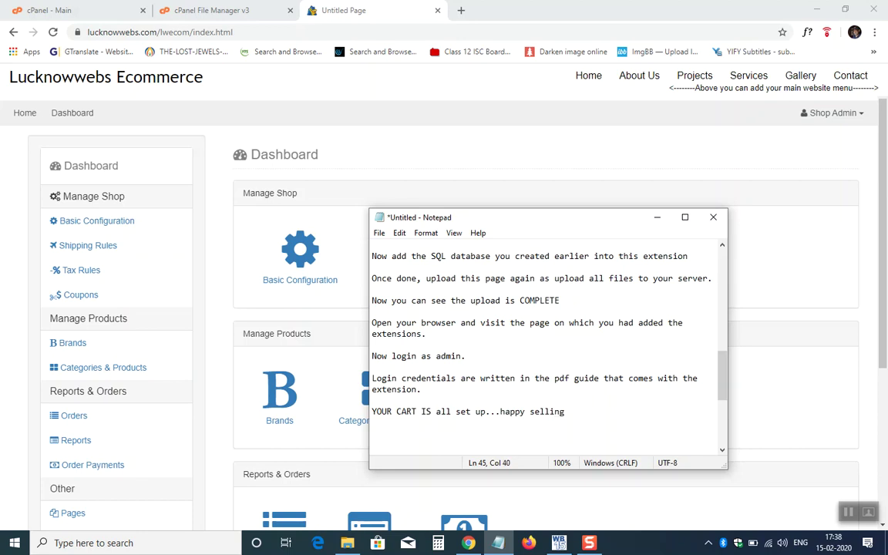